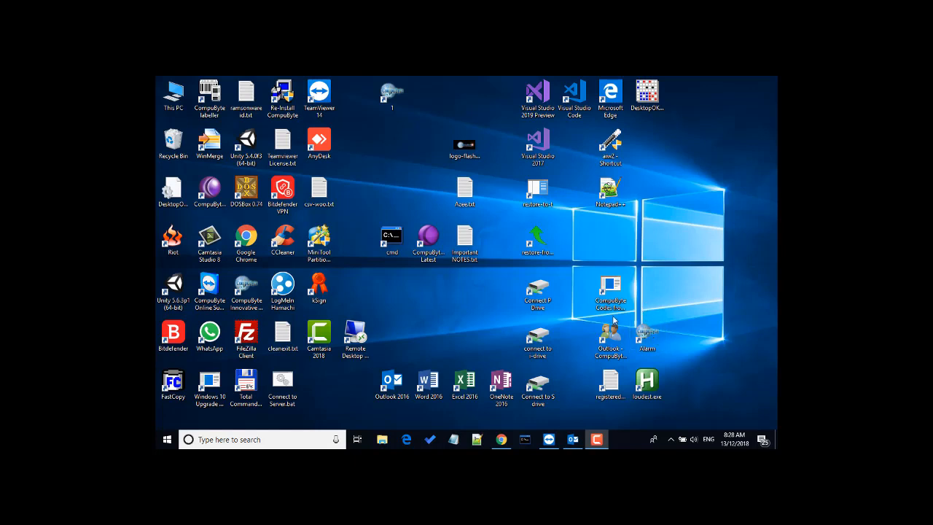
Step: Launch Excel from Windows search and start a new blank workbook, Book1
{"action": "left_click", "coordinate": [290, 438]}
{"action": "type", "text": "ex"}
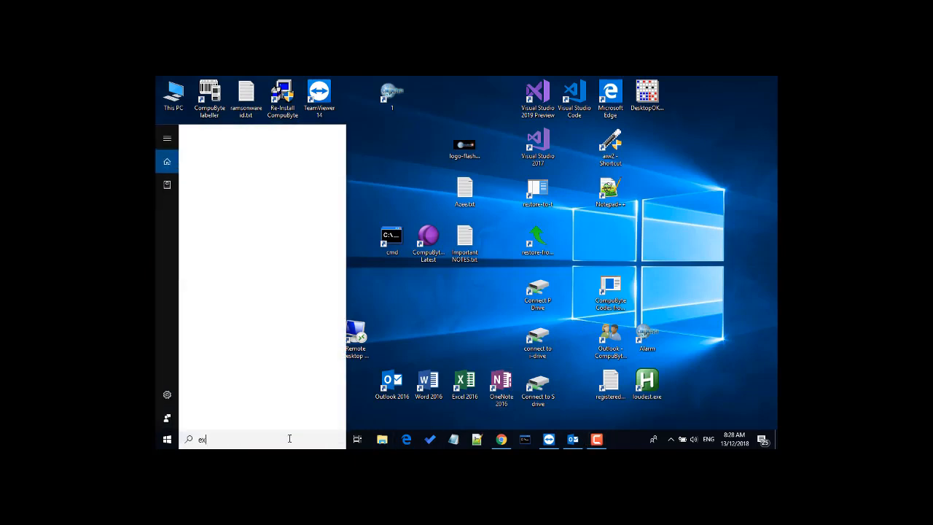
{"action": "type", "text": "cel"}
{"action": "key", "text": "Return"}
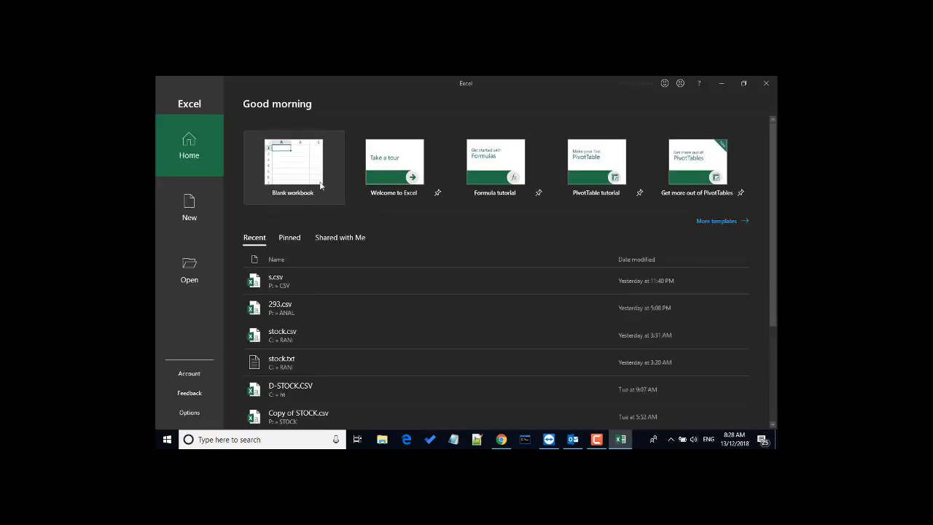
{"action": "left_click", "coordinate": [317, 183]}
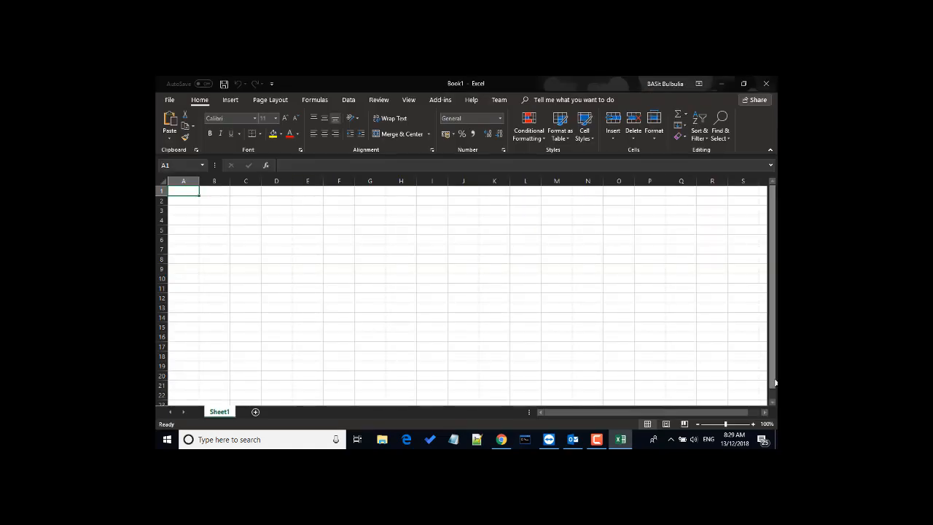
Step: Enter headers plu, description and cost in A1:C1, widening column B
{"action": "type", "text": "plu"}
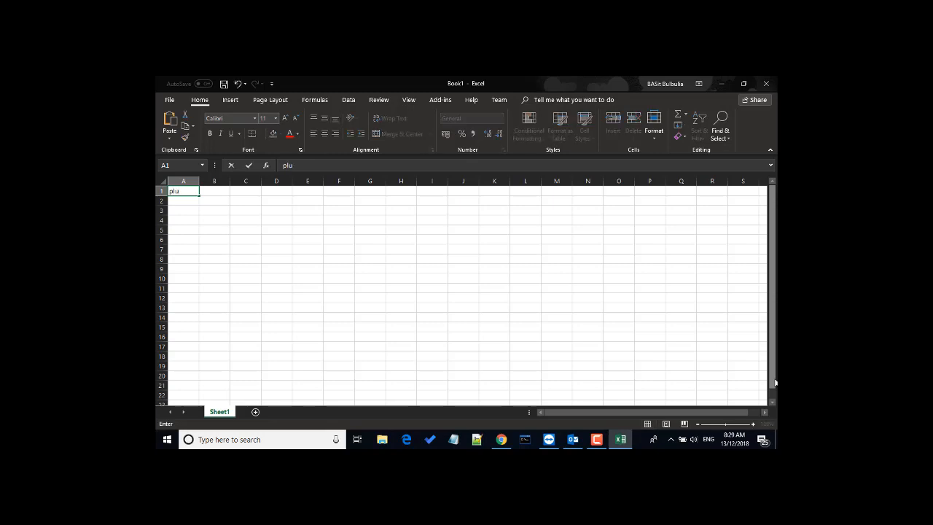
{"action": "key", "text": "Return"}
{"action": "key", "text": "Up"}
{"action": "key", "text": "Right"}
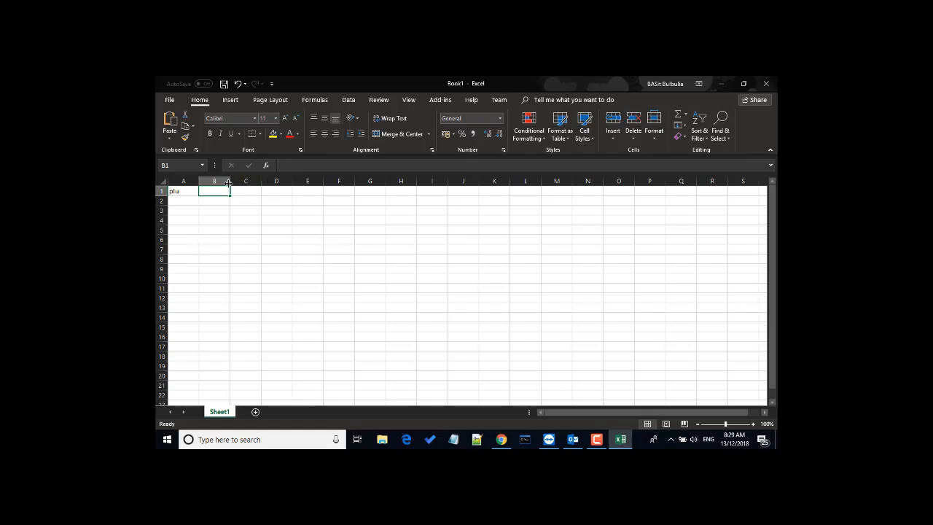
{"action": "left_click_drag", "start_coordinate": [228, 182], "coordinate": [254, 182]}
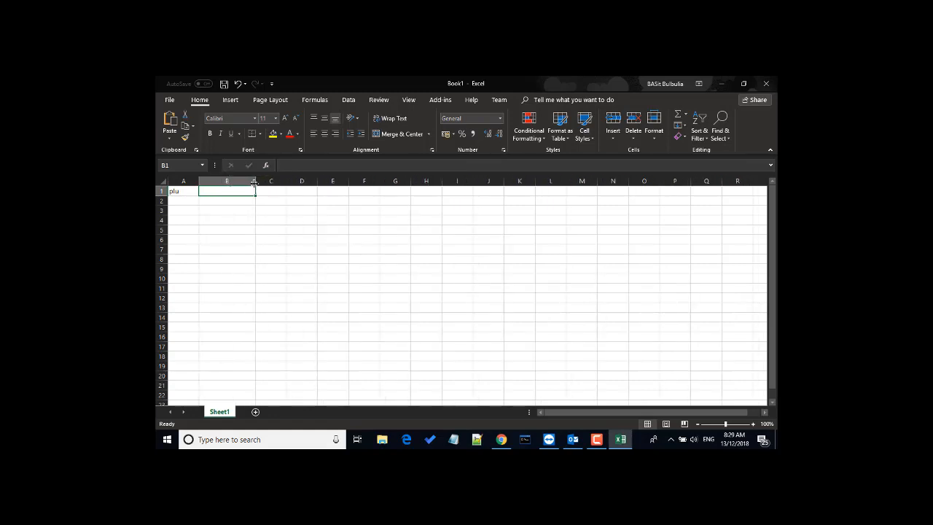
{"action": "type", "text": "description"}
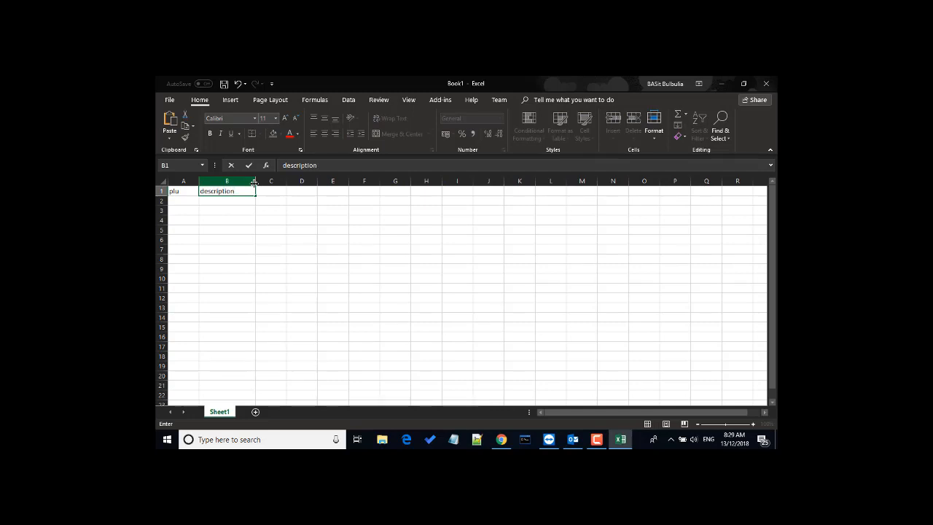
{"action": "key", "text": "Return"}
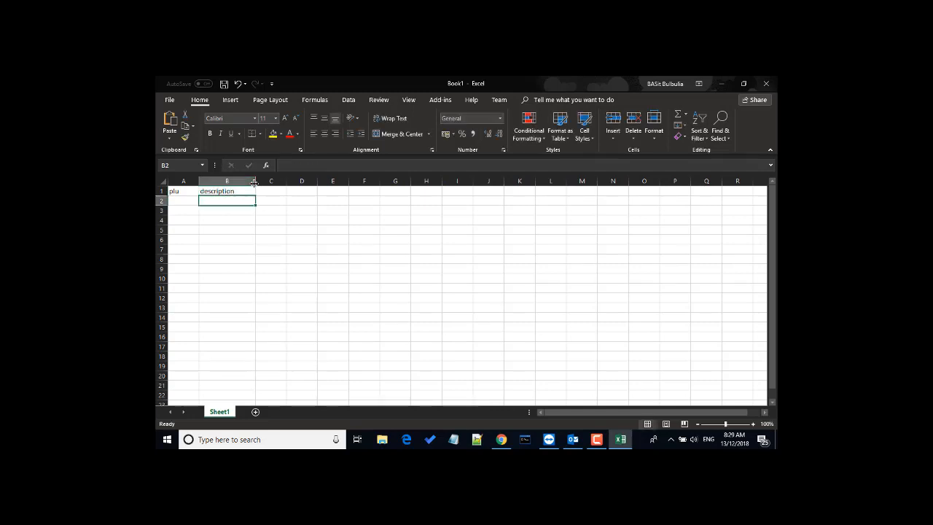
{"action": "key", "text": "Up"}
{"action": "key", "text": "Right"}
{"action": "type", "text": "co"}
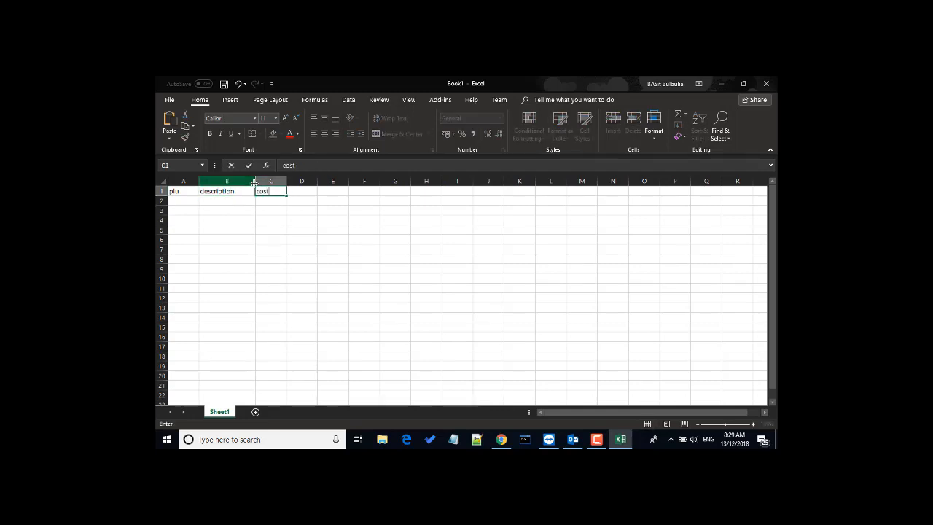
{"action": "key", "text": "Tab"}
Step: Add headers selling, stock and group/catogory in D1:F1
{"action": "type", "text": "se"}
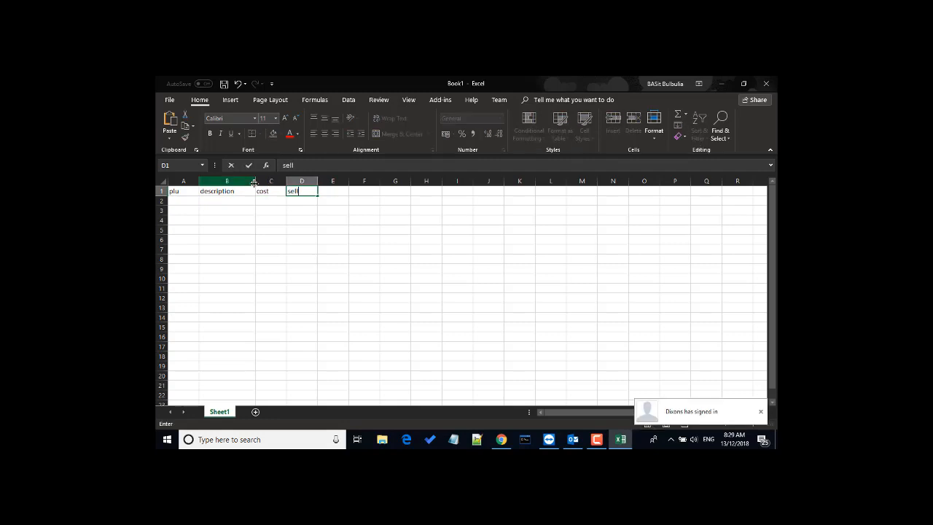
{"action": "type", "text": "lling"}
{"action": "key", "text": "Tab"}
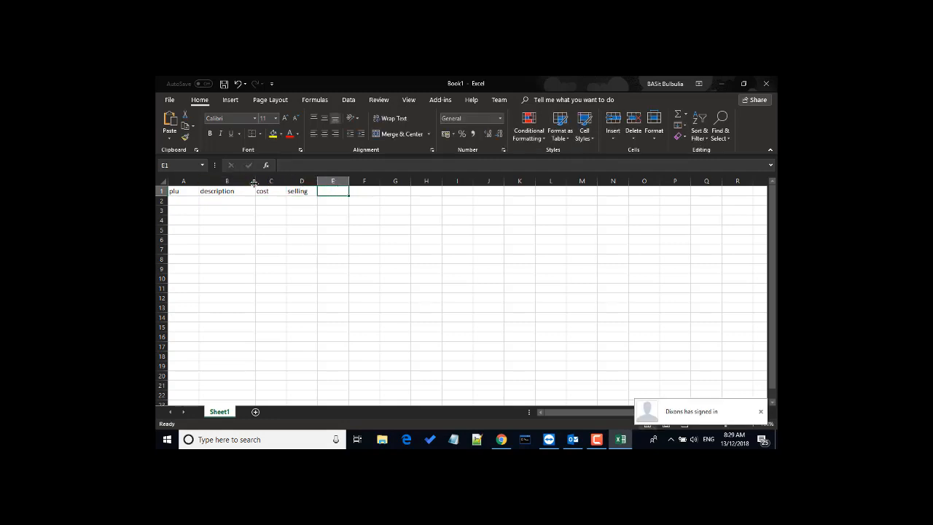
{"action": "type", "text": "stock"}
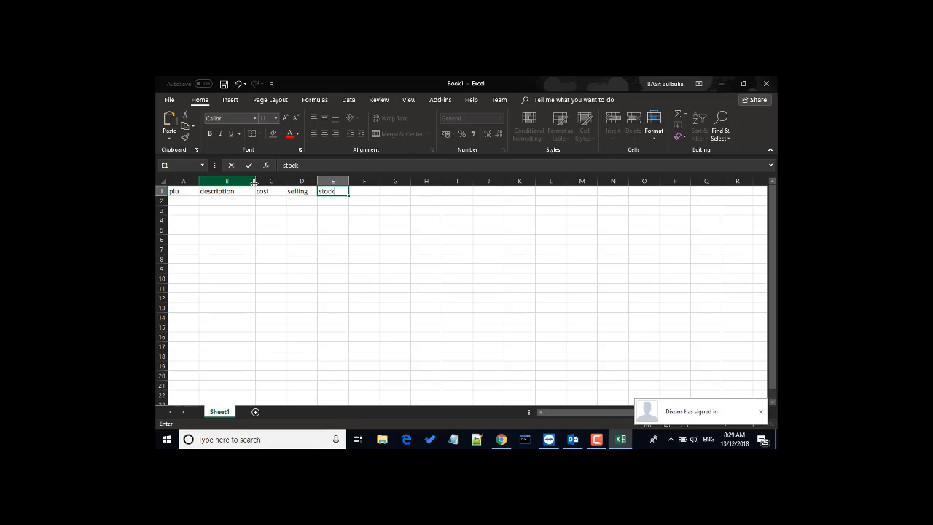
{"action": "key", "text": "Return"}
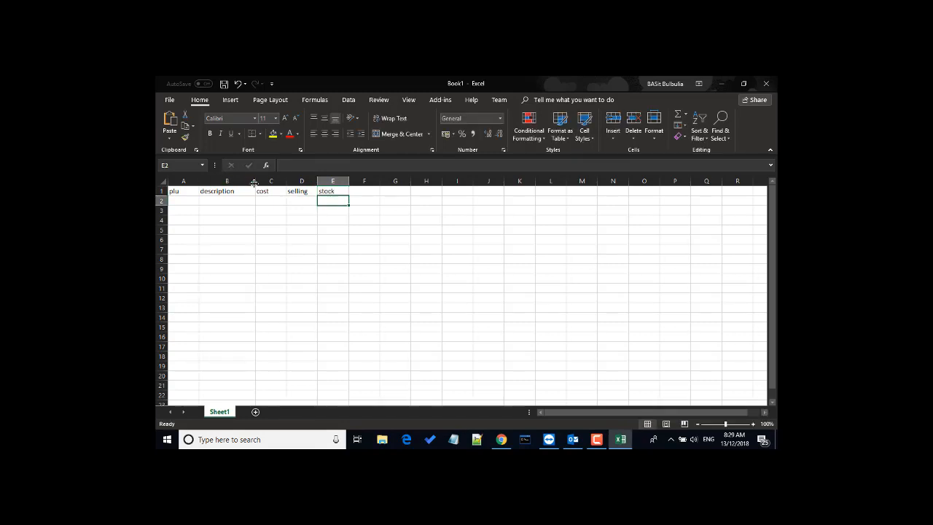
{"action": "key", "text": "Up"}
{"action": "key", "text": "Right"}
{"action": "type", "text": "gr"}
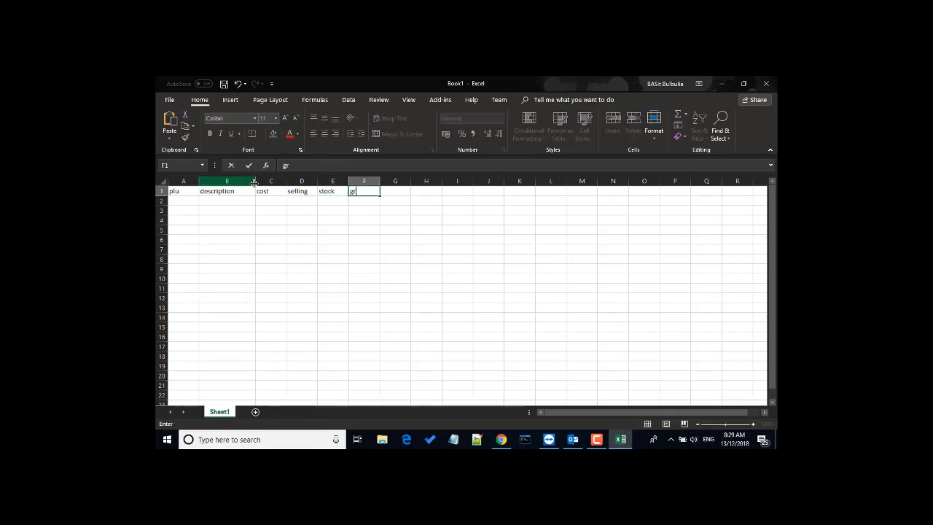
{"action": "type", "text": "oup/catogory"}
{"action": "key", "text": "Return"}
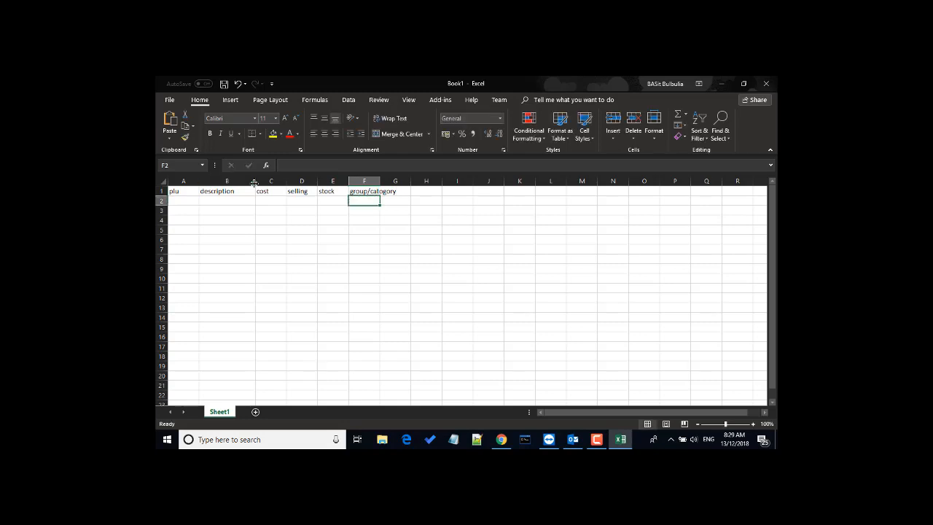
Step: Autofit columns C and F to their contents
{"action": "left_click", "coordinate": [287, 180]}
{"action": "double_click", "coordinate": [287, 180]}
{"action": "left_click_drag", "start_coordinate": [363, 181], "coordinate": [363, 181]}
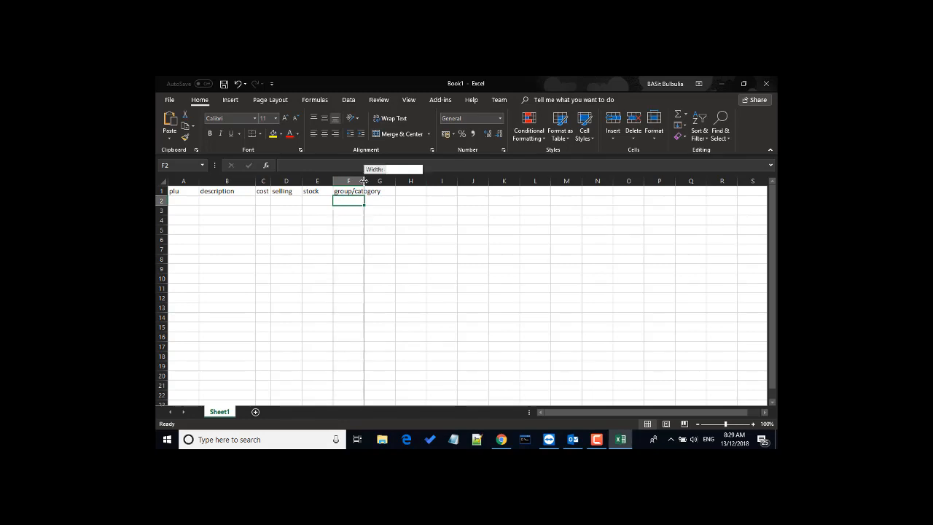
{"action": "double_click", "coordinate": [363, 181]}
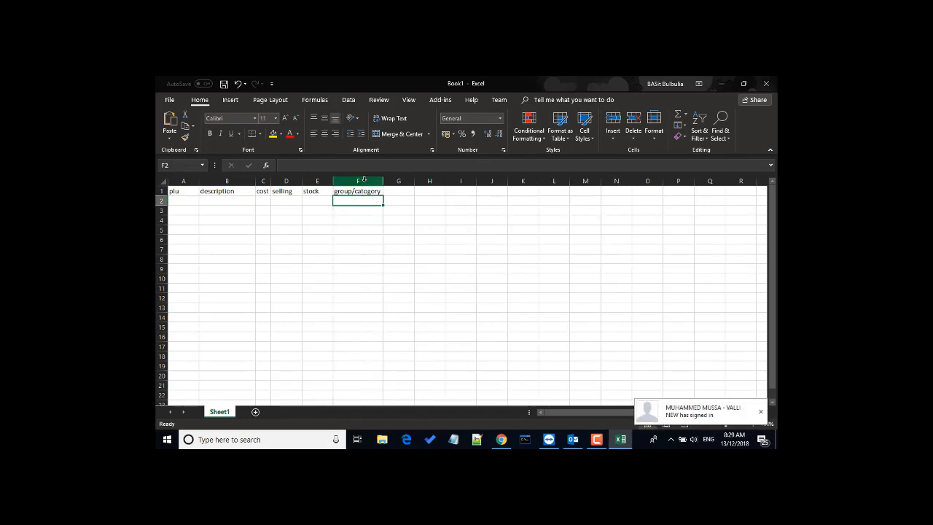
{"action": "left_click", "coordinate": [193, 201]}
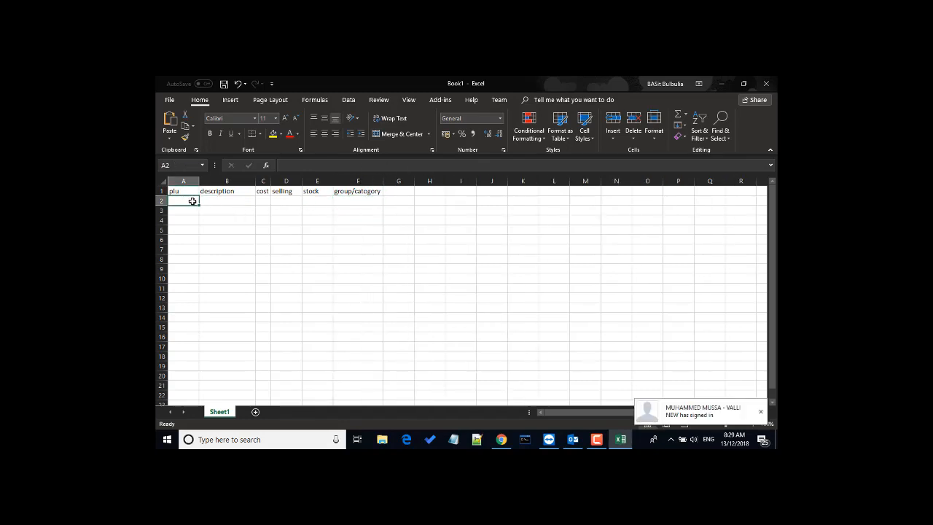
Step: Enter coke in row 2: plu 101, cost 5, selling 10, stock 10, group drinks
{"action": "type", "text": "101"}
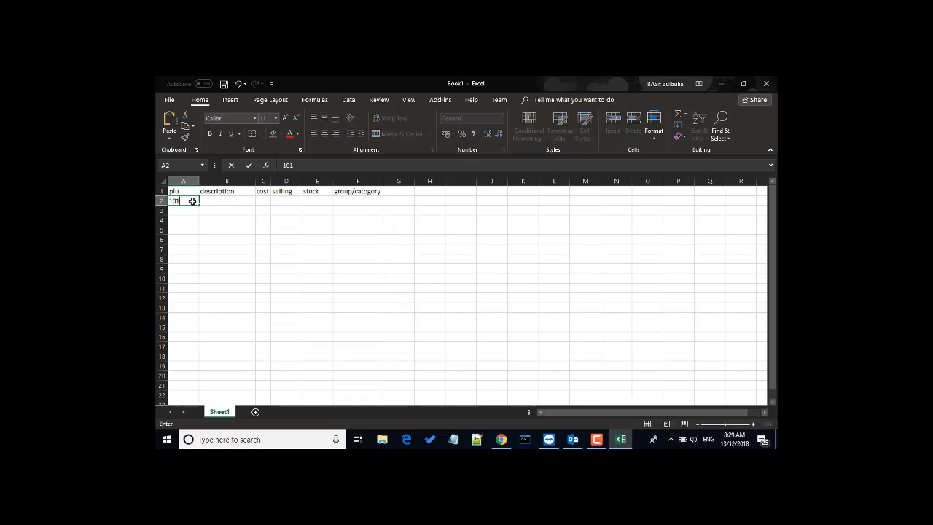
{"action": "key", "text": "Tab"}
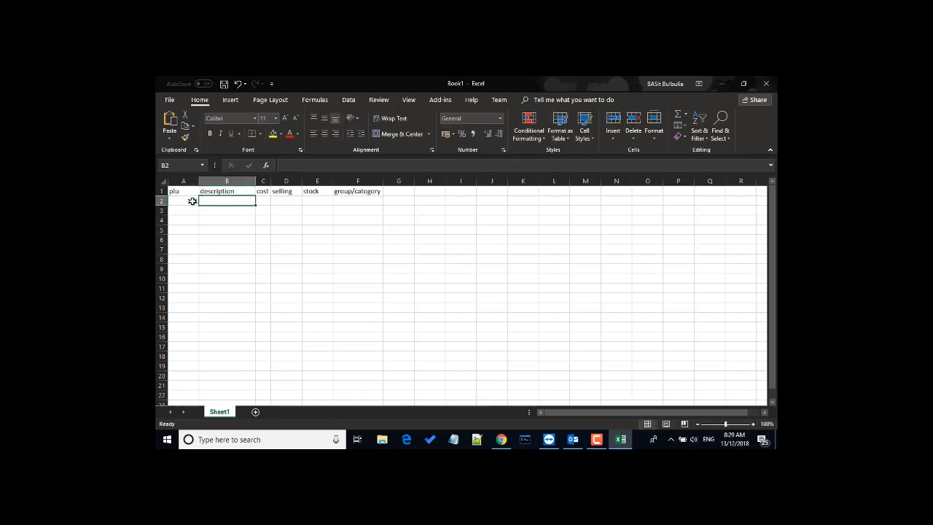
{"action": "type", "text": "cake"}
{"action": "key", "text": "Return"}
{"action": "key", "text": "Tab"}
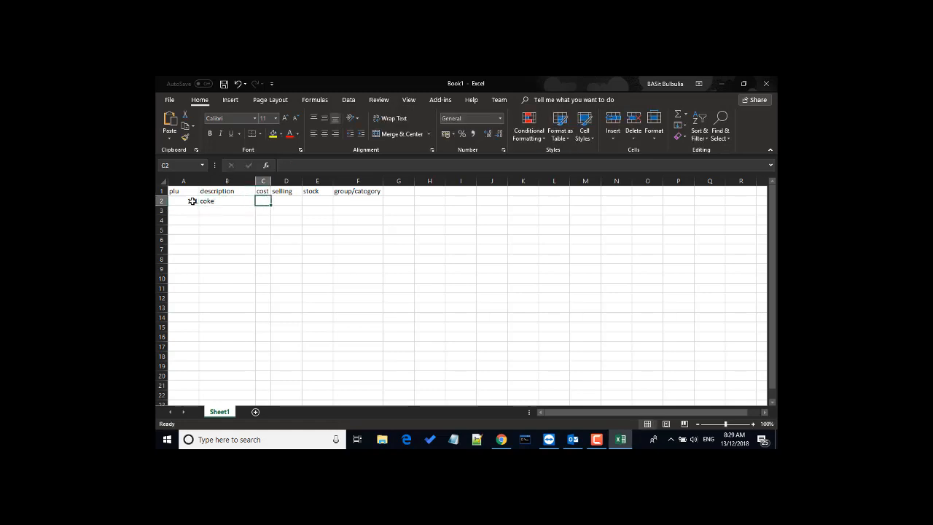
{"action": "type", "text": "5"}
{"action": "key", "text": "Return"}
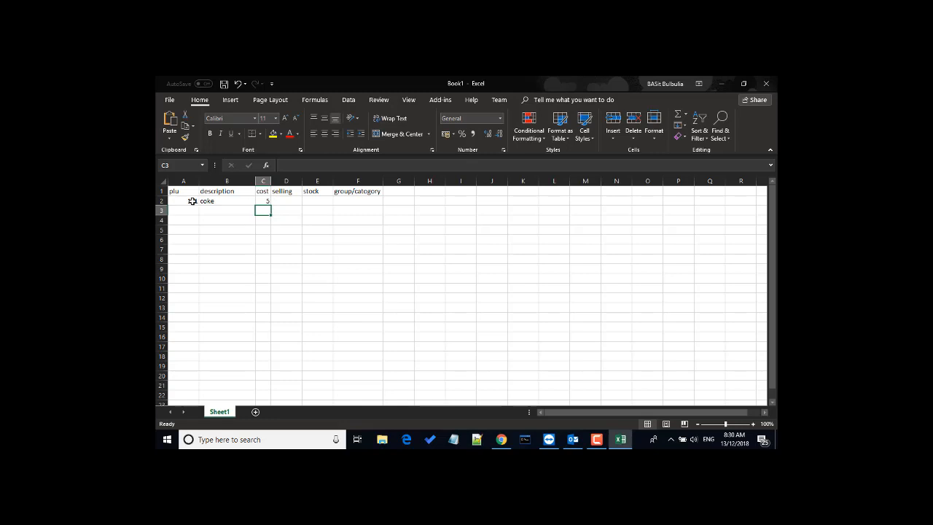
{"action": "key", "text": "Up"}
{"action": "key", "text": "Right"}
{"action": "type", "text": "10"}
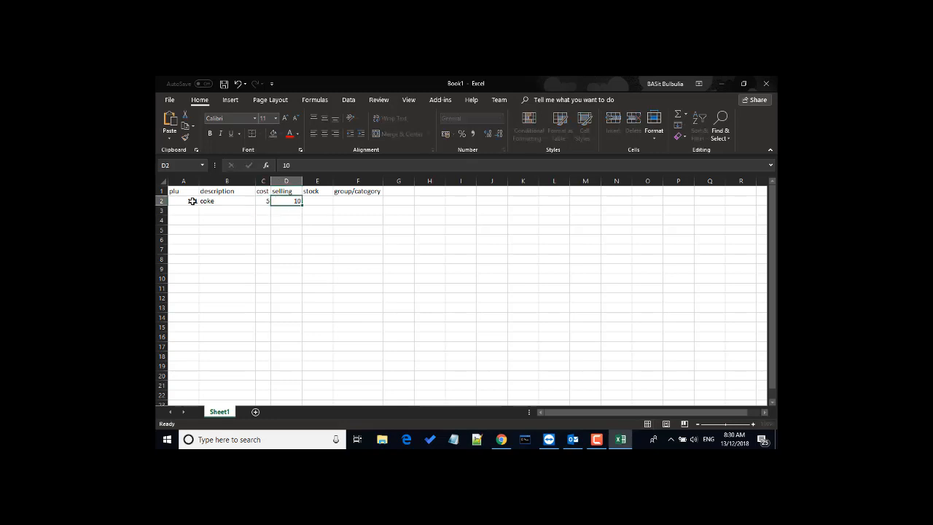
{"action": "key", "text": "Tab"}
{"action": "type", "text": "10"}
{"action": "key", "text": "Tab"}
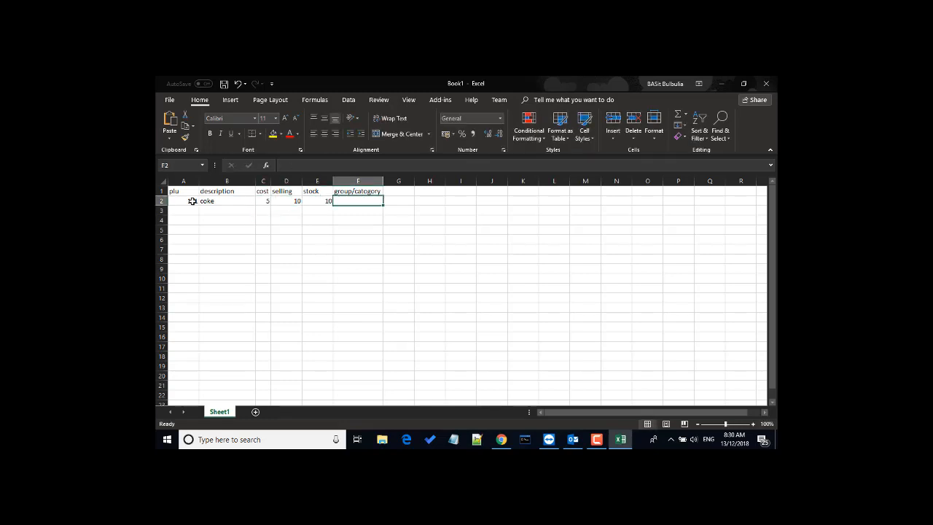
{"action": "type", "text": "drink"}
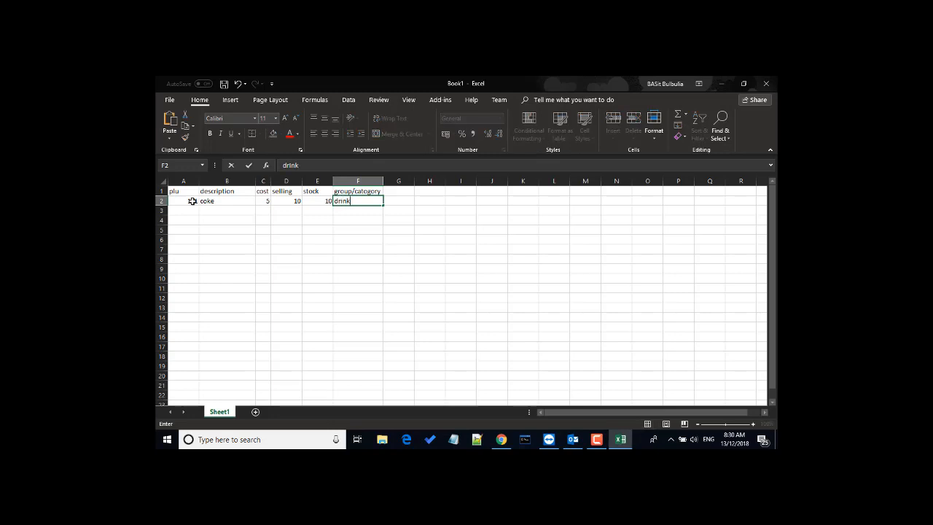
{"action": "key", "text": "Return"}
Step: Enter fanta in row 3: plu 62020981, cost 5, selling 10, stock 5, drinks
{"action": "key", "text": "Left"}
{"action": "key", "text": "Left"}
{"action": "key", "text": "Left"}
{"action": "key", "text": "Left"}
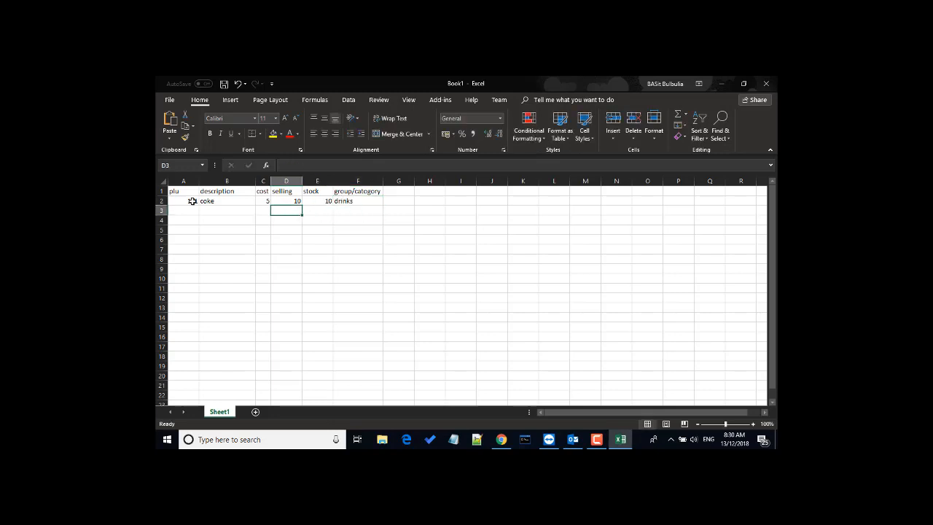
{"action": "key", "text": "Left"}
{"action": "type", "text": "62"}
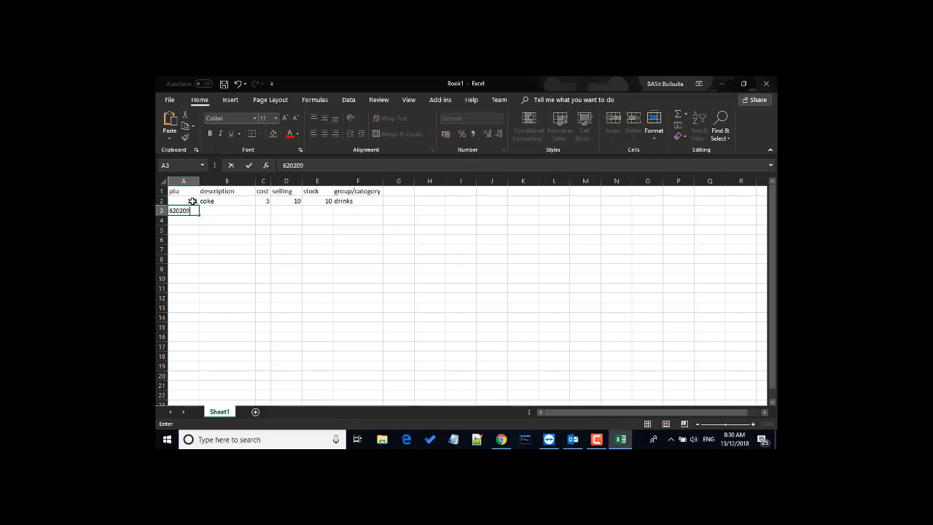
{"action": "key", "text": "Tab"}
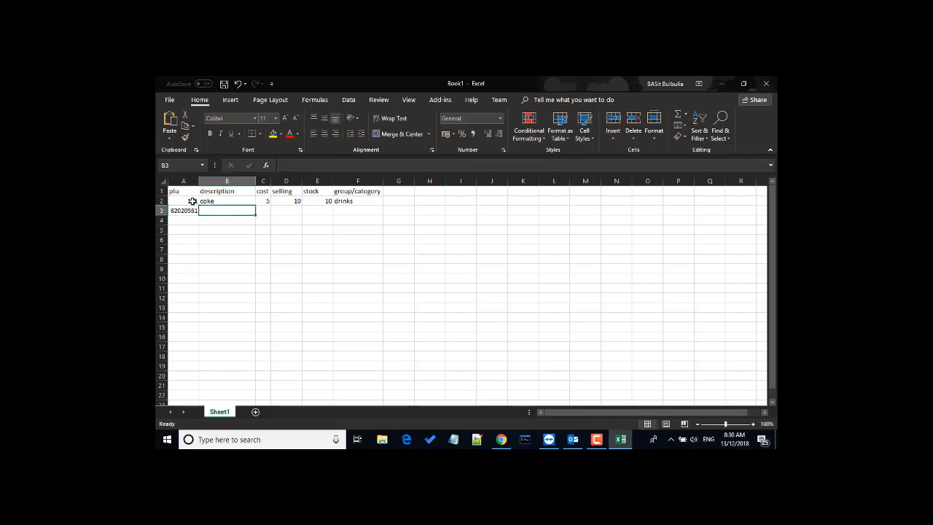
{"action": "type", "text": "fanta"}
{"action": "key", "text": "Return"}
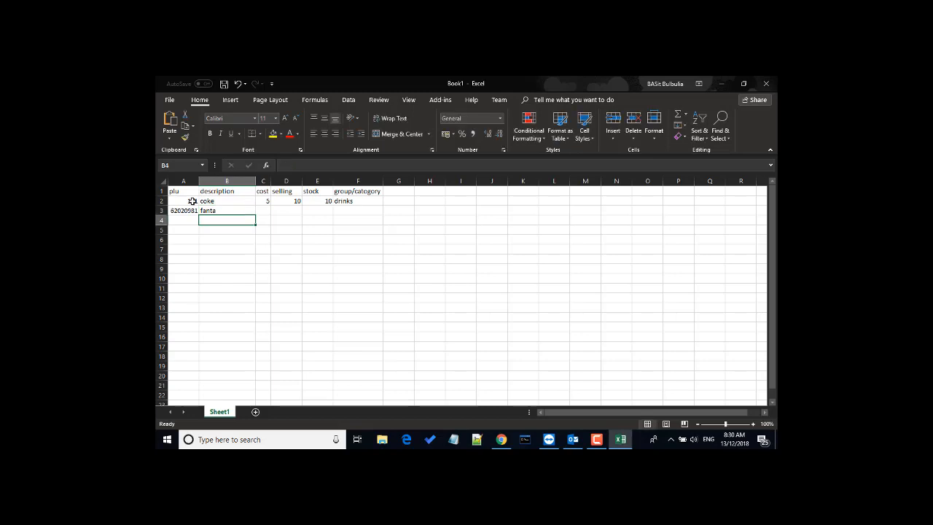
{"action": "key", "text": "Up"}
{"action": "key", "text": "Right"}
{"action": "type", "text": "5"}
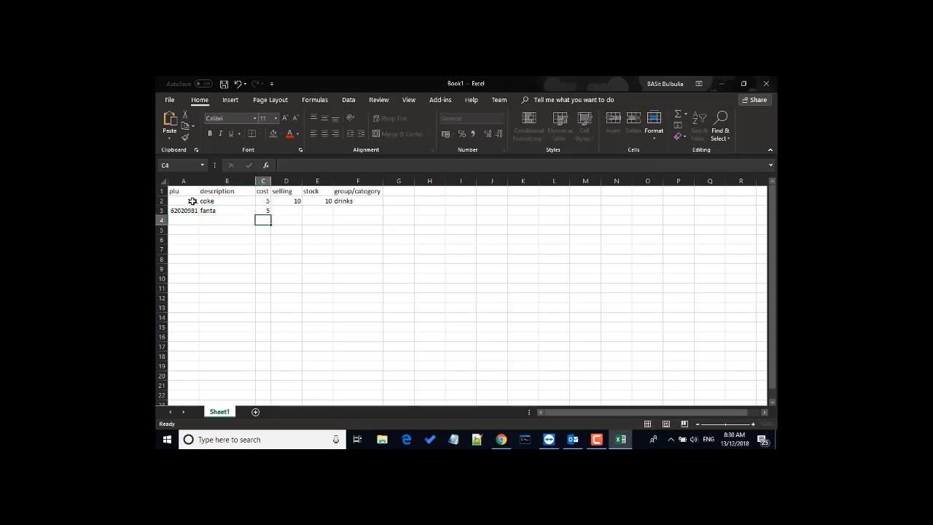
{"action": "key", "text": "Return"}
{"action": "key", "text": "Up"}
{"action": "key", "text": "Right"}
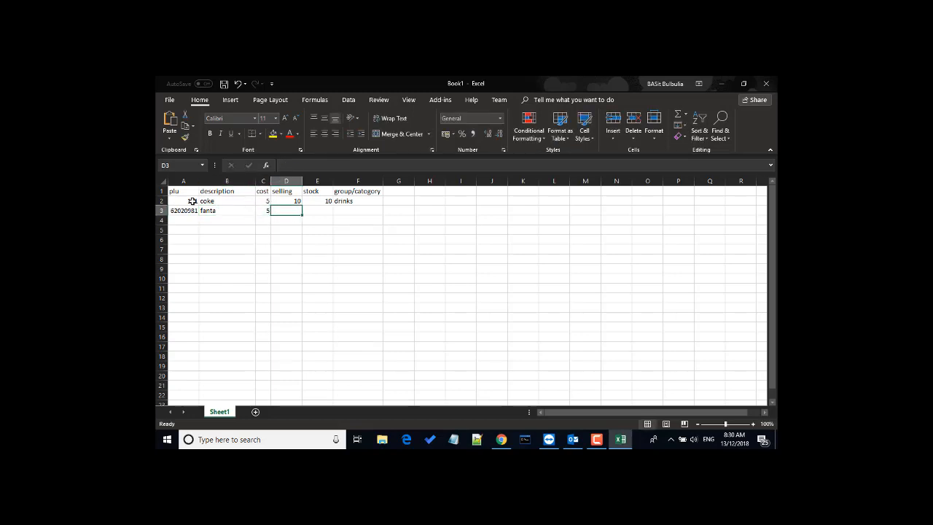
{"action": "type", "text": "10"}
{"action": "key", "text": "Return"}
{"action": "key", "text": "Up"}
{"action": "key", "text": "Right"}
{"action": "type", "text": "5"}
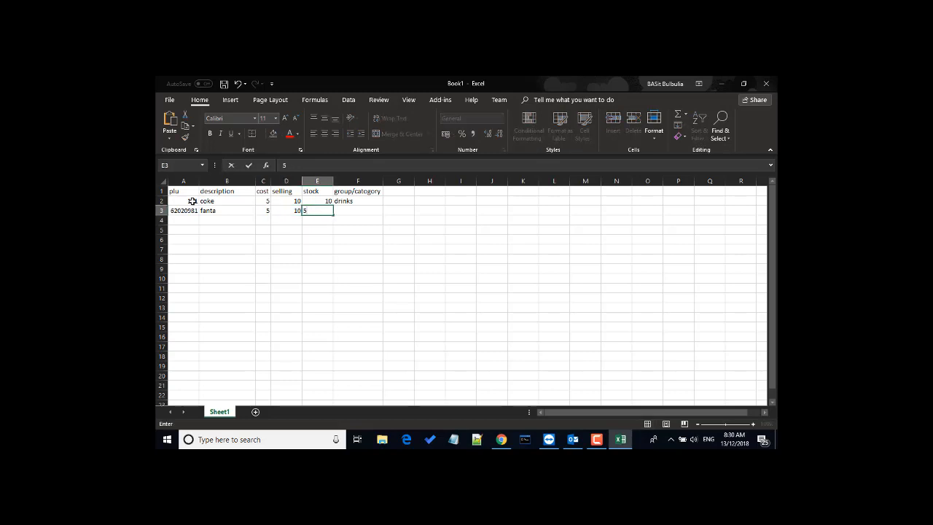
{"action": "key", "text": "Tab"}
{"action": "type", "text": "d"}
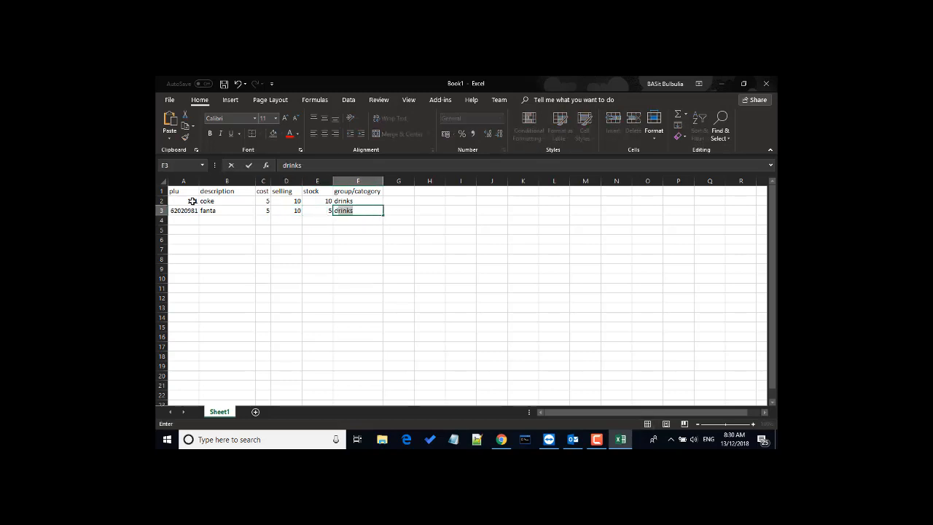
{"action": "key", "text": "Return"}
Step: Enter sparletta in row 4: plu 1234, cost 5, selling 10, stock 4, drinks
{"action": "key", "text": "Left"}
{"action": "key", "text": "Left"}
{"action": "key", "text": "Left"}
{"action": "key", "text": "Left"}
{"action": "key", "text": "Left"}
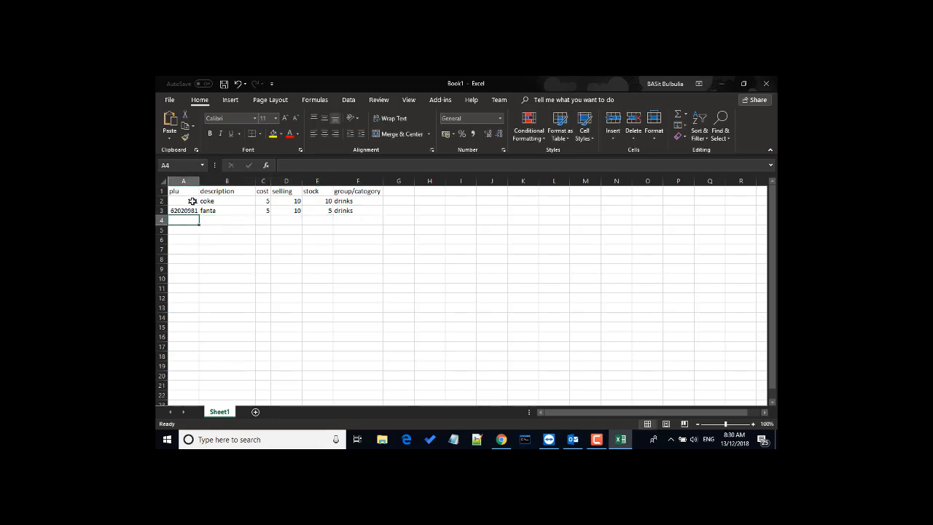
{"action": "type", "text": "1234"}
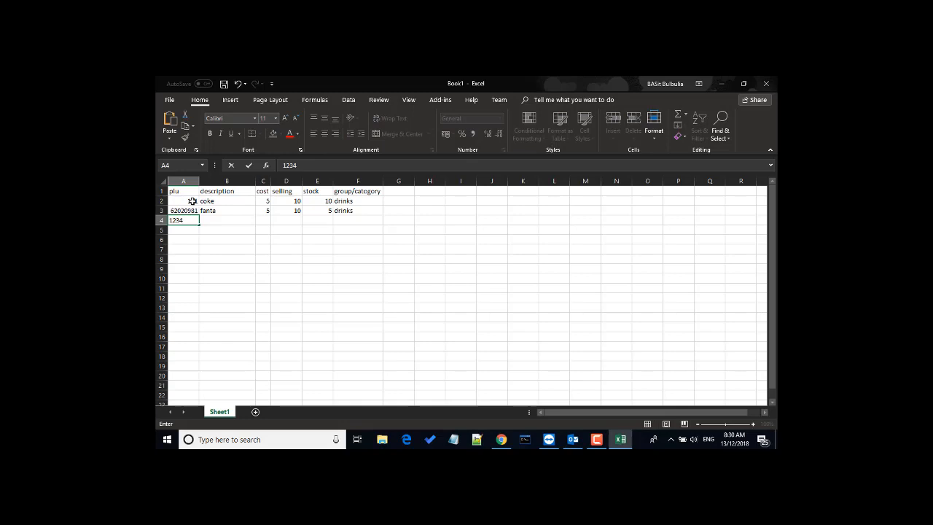
{"action": "key", "text": "Tab"}
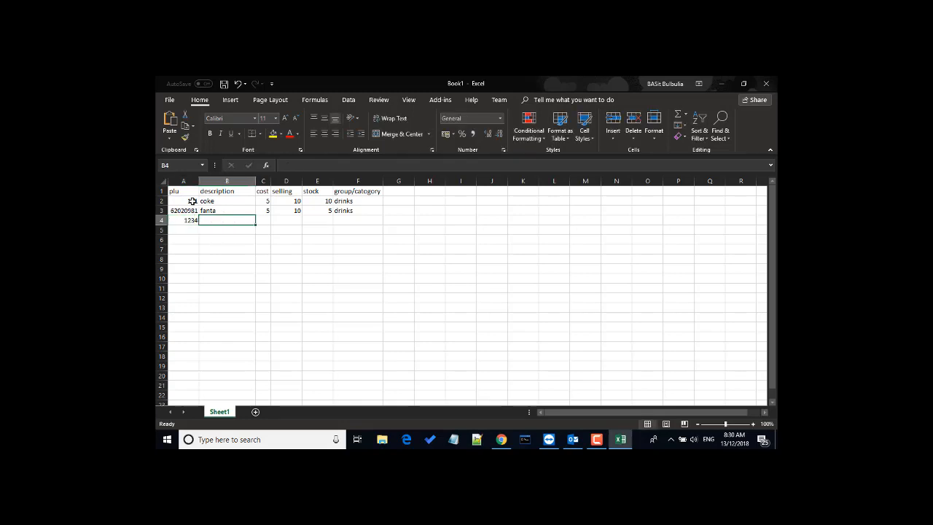
{"action": "type", "text": "sparletta"}
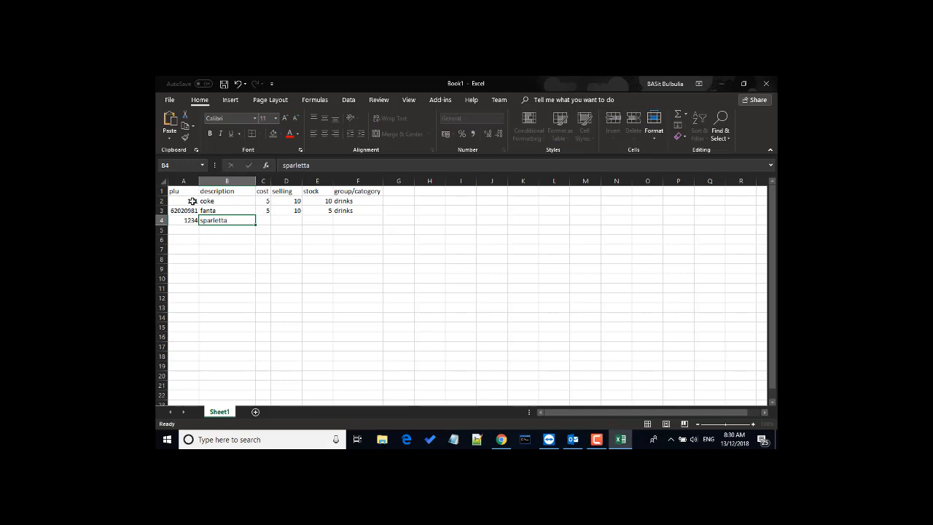
{"action": "key", "text": "Tab"}
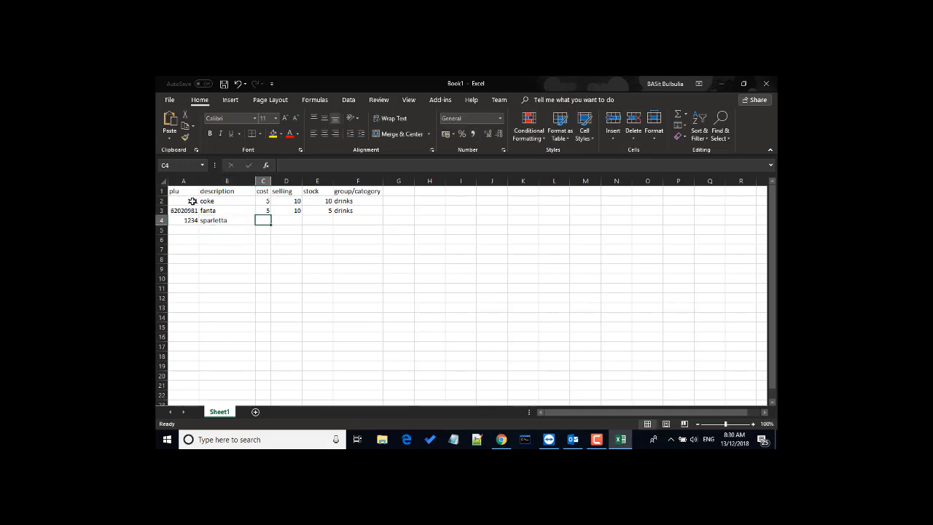
{"action": "type", "text": "5"}
{"action": "key", "text": "Tab"}
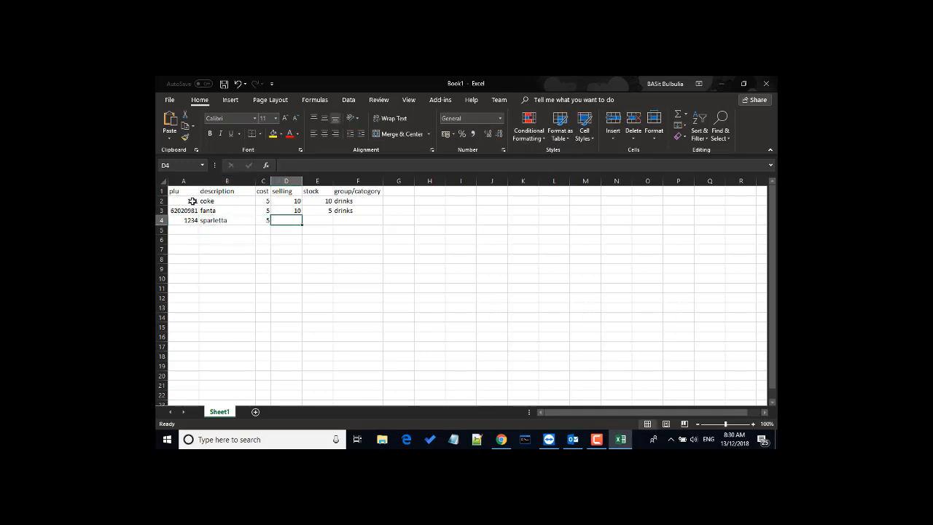
{"action": "type", "text": "10"}
{"action": "key", "text": "Tab"}
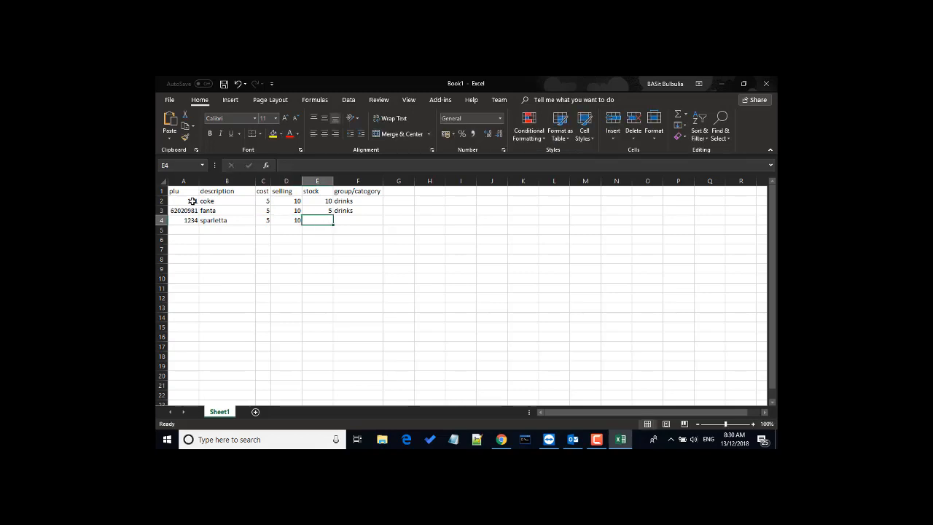
{"action": "type", "text": "4"}
{"action": "key", "text": "Tab"}
{"action": "type", "text": "drinks"}
{"action": "key", "text": "Return"}
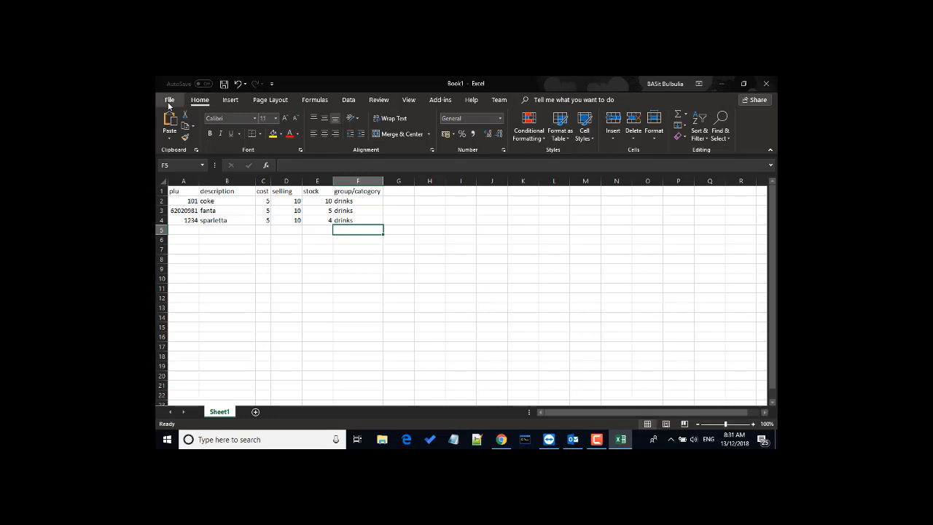
Step: Start Save As and navigate to the C:\csv folder
{"action": "left_click", "coordinate": [168, 102]}
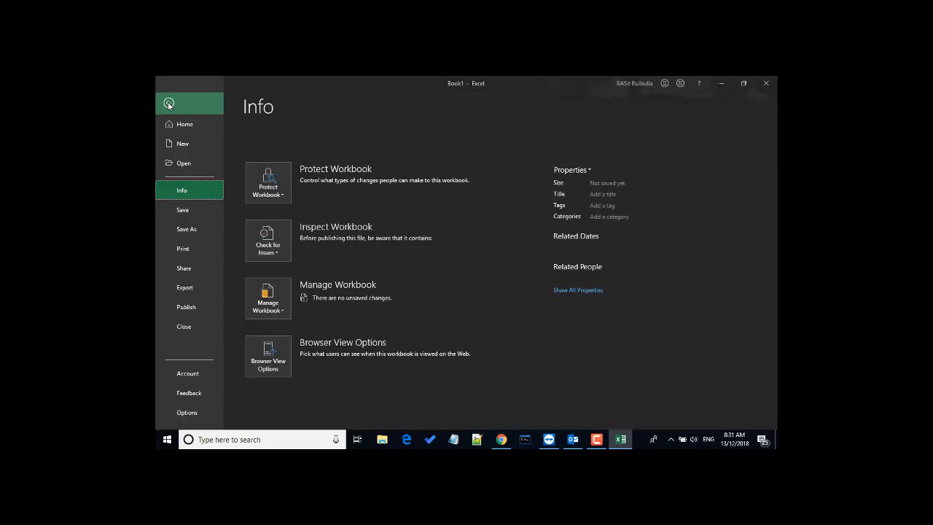
{"action": "left_click", "coordinate": [182, 228]}
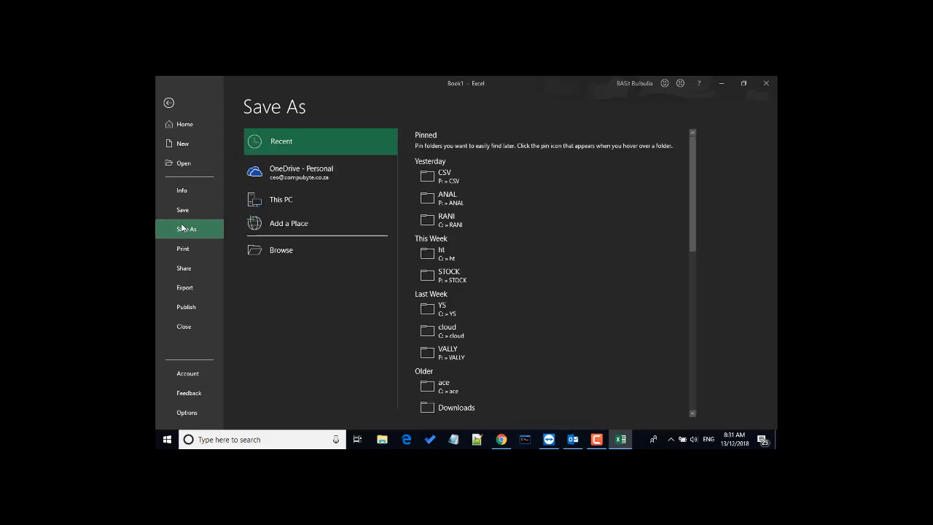
{"action": "left_click", "coordinate": [298, 249]}
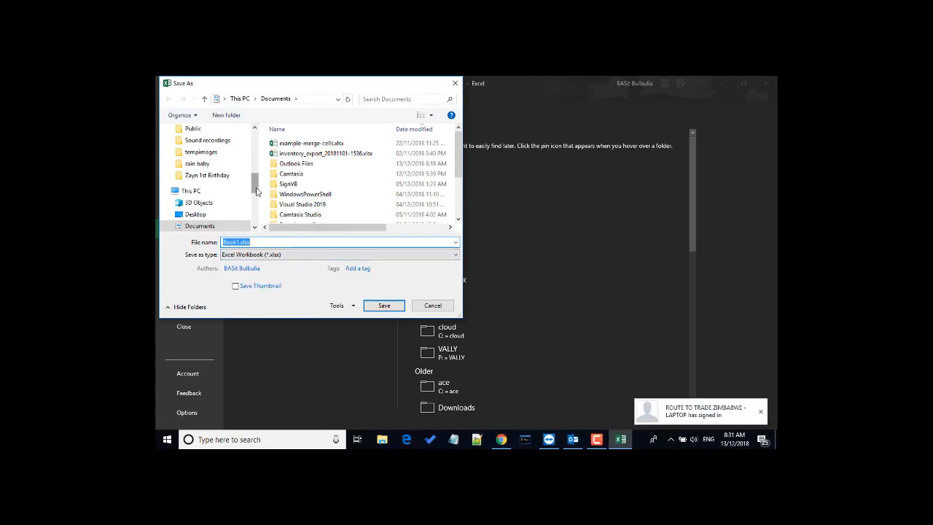
{"action": "left_click_drag", "start_coordinate": [254, 191], "coordinate": [254, 210]}
{"action": "left_click", "coordinate": [217, 186]}
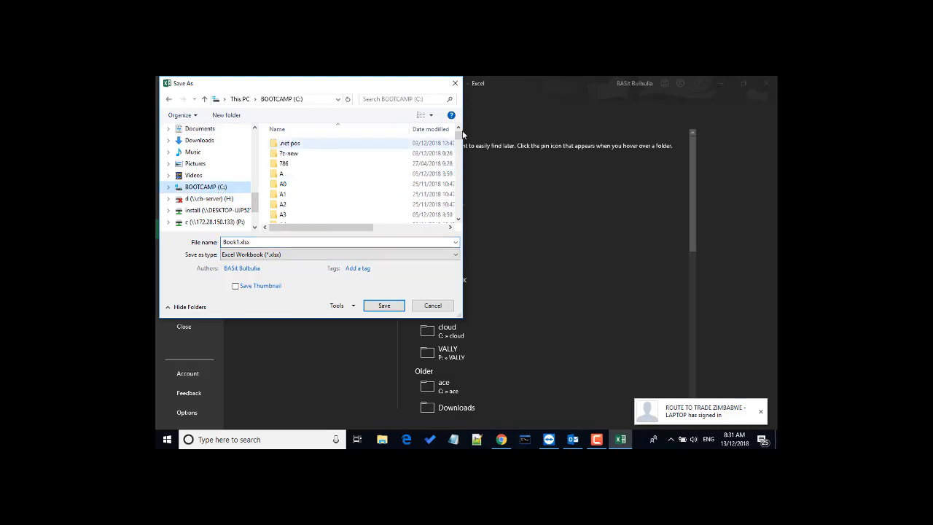
{"action": "left_click_drag", "start_coordinate": [458, 136], "coordinate": [456, 162]}
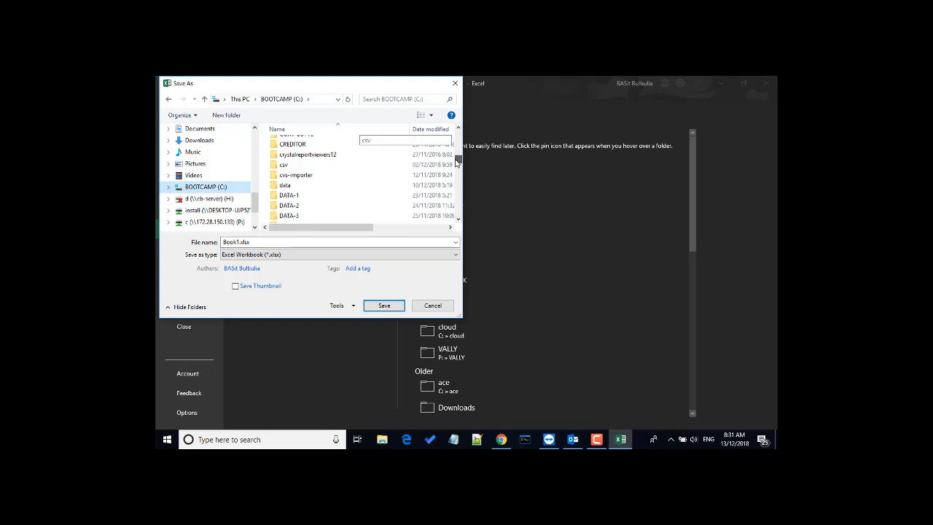
{"action": "left_click", "coordinate": [298, 166]}
{"action": "double_click", "coordinate": [298, 166]}
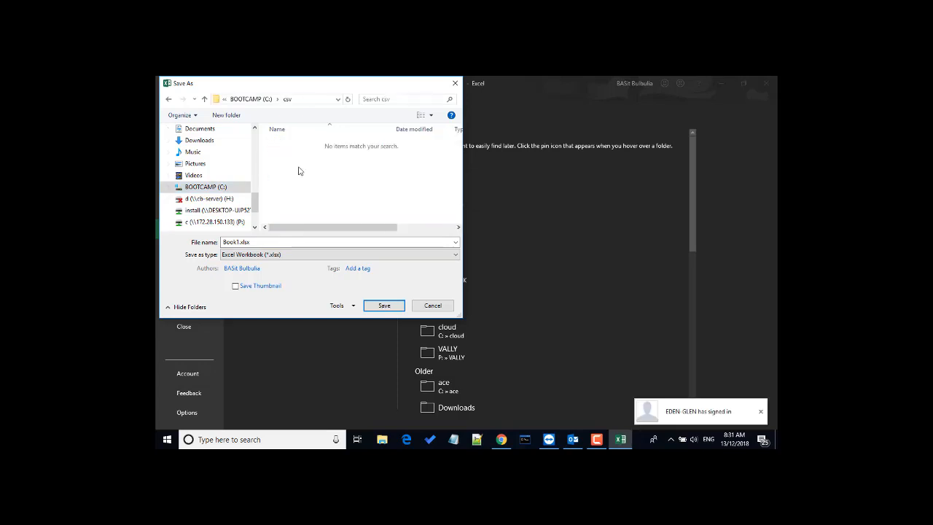
Step: Save as stock.csv in CSV (MS-DOS) format, replacing the existing file
{"action": "double_click", "coordinate": [283, 241]}
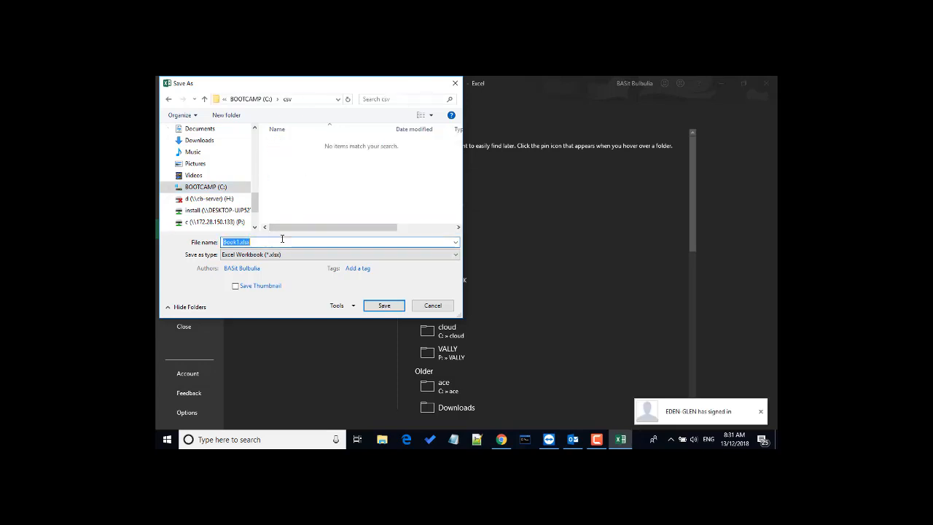
{"action": "type", "text": "stock"}
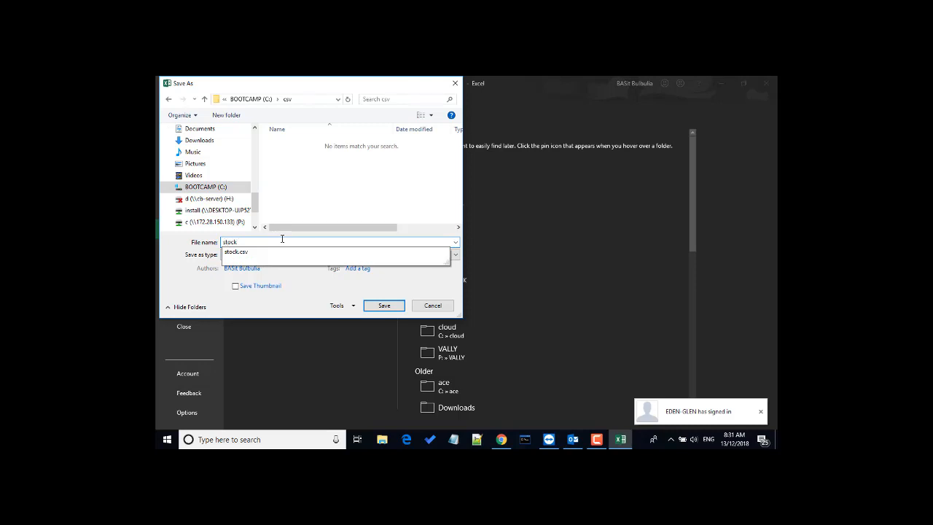
{"action": "left_click", "coordinate": [284, 240]}
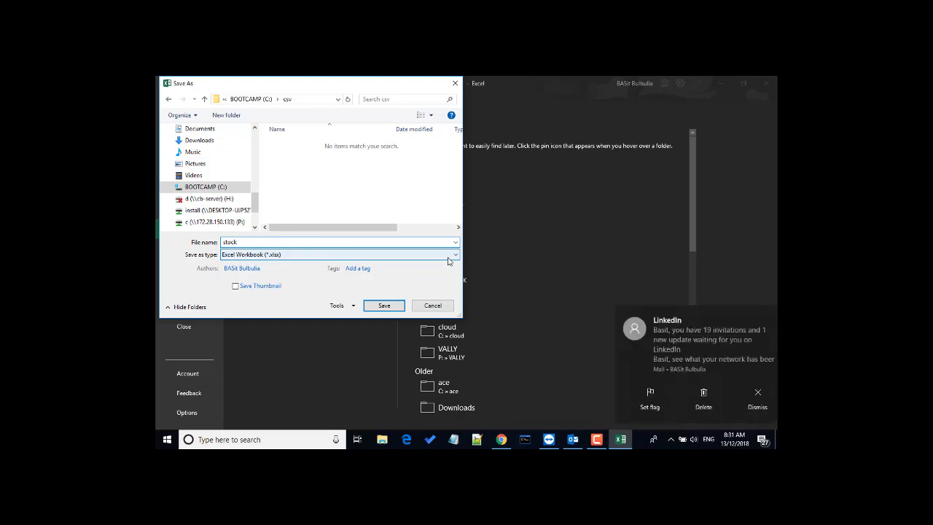
{"action": "left_click", "coordinate": [453, 256]}
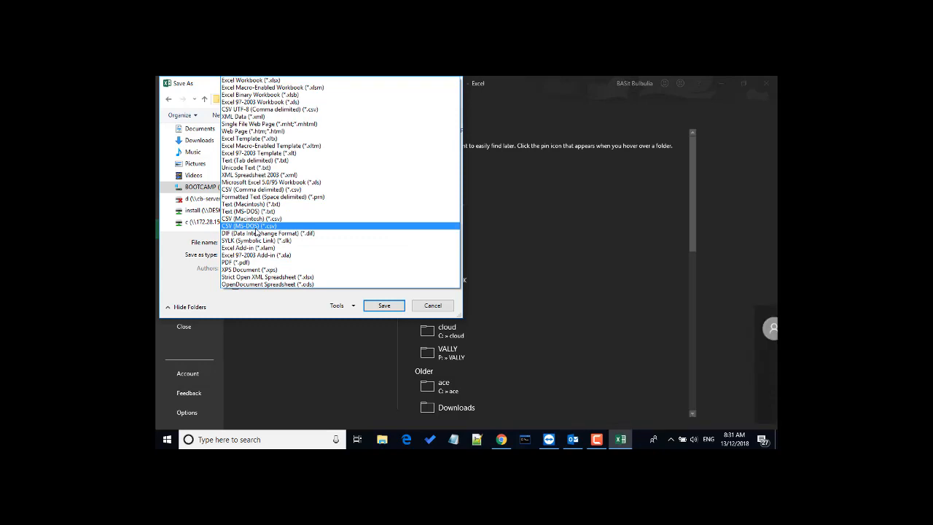
{"action": "left_click", "coordinate": [255, 227]}
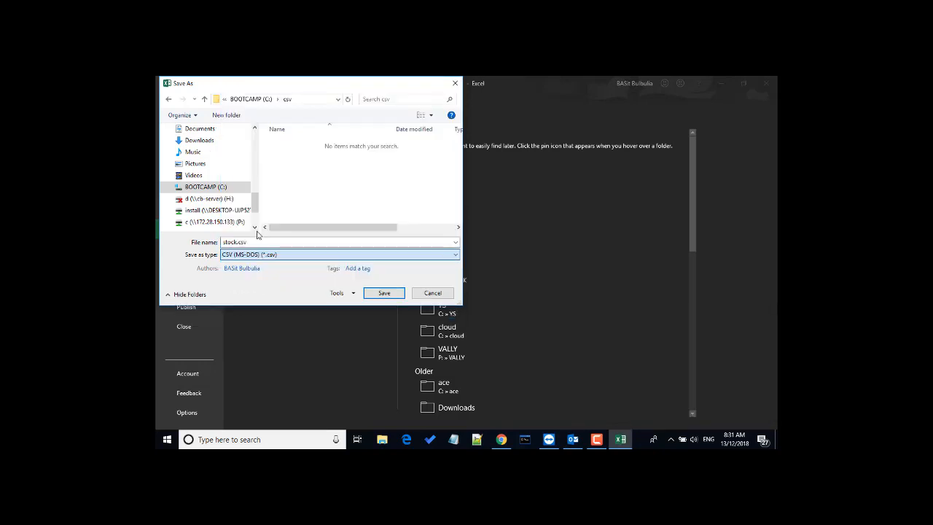
{"action": "left_click", "coordinate": [379, 293]}
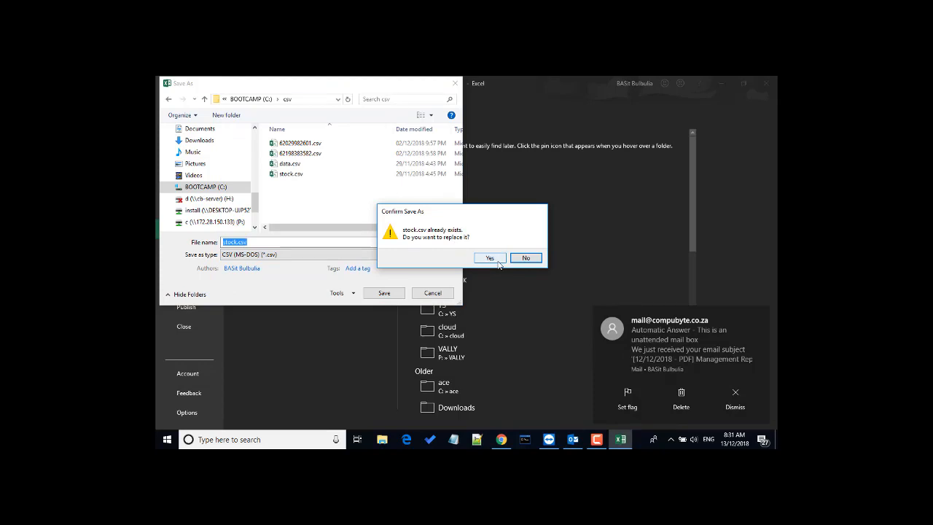
{"action": "left_click", "coordinate": [499, 261]}
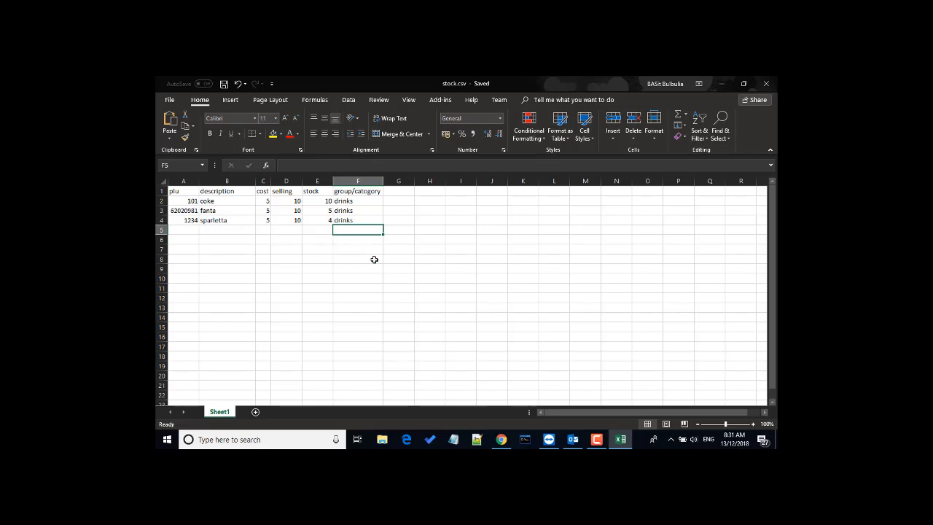
Step: Close Excel, launch CompuByte POS and log into DEMO - COMPUBYTE with the level 10 password
{"action": "left_click", "coordinate": [764, 85]}
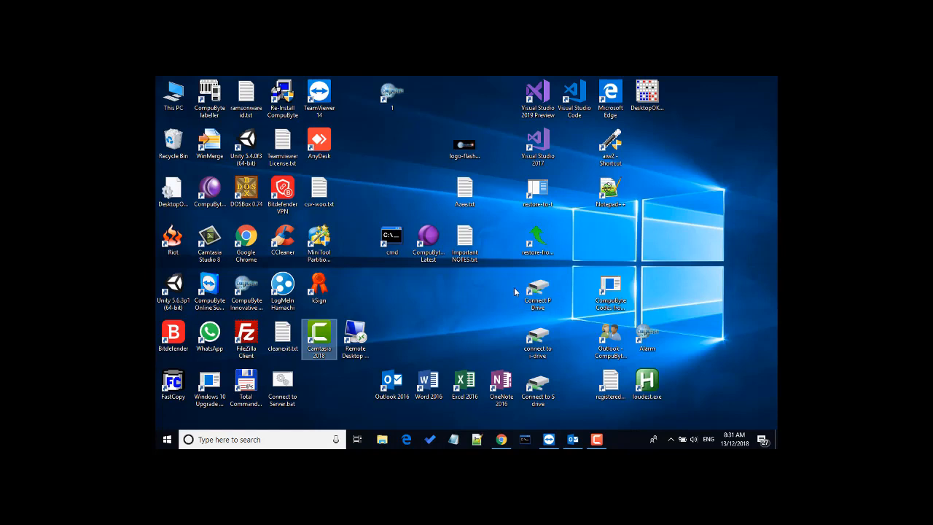
{"action": "double_click", "coordinate": [394, 102]}
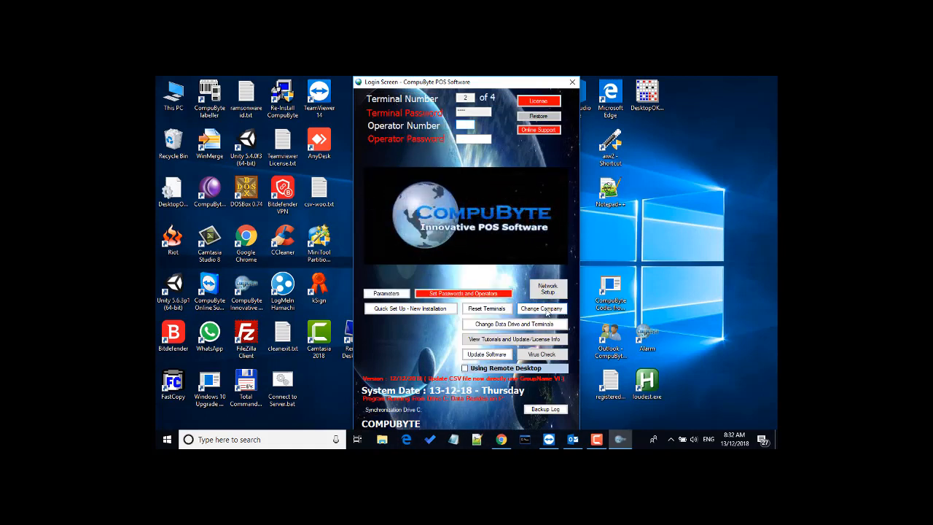
{"action": "left_click", "coordinate": [548, 312]}
{"action": "type", "text": "1234"}
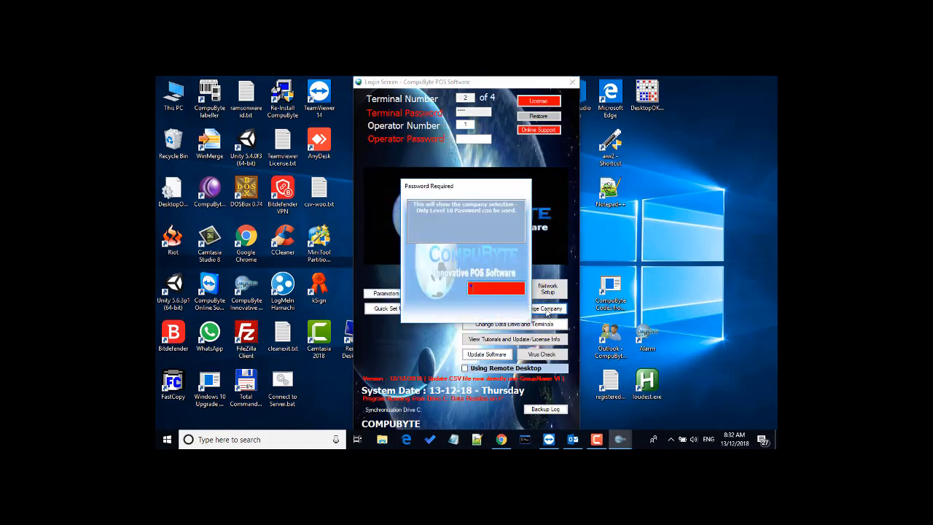
{"action": "key", "text": "Return"}
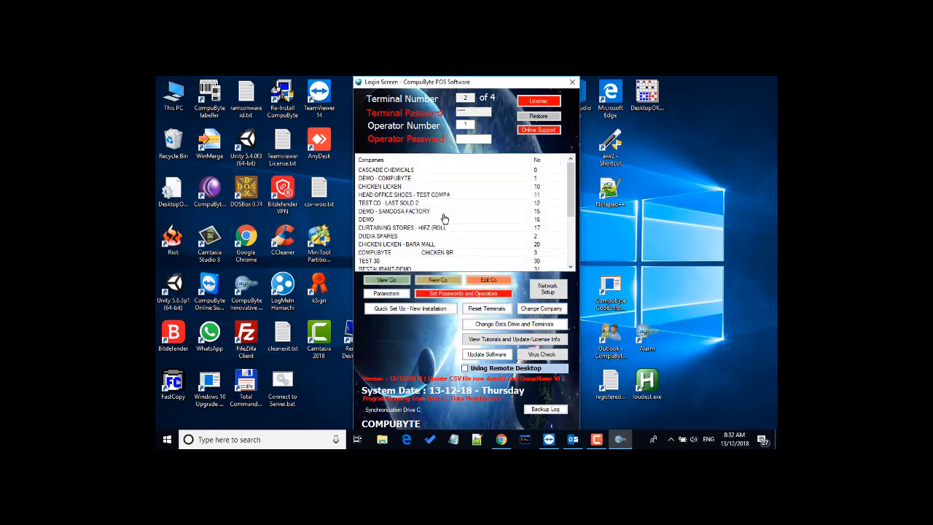
{"action": "left_click", "coordinate": [405, 180]}
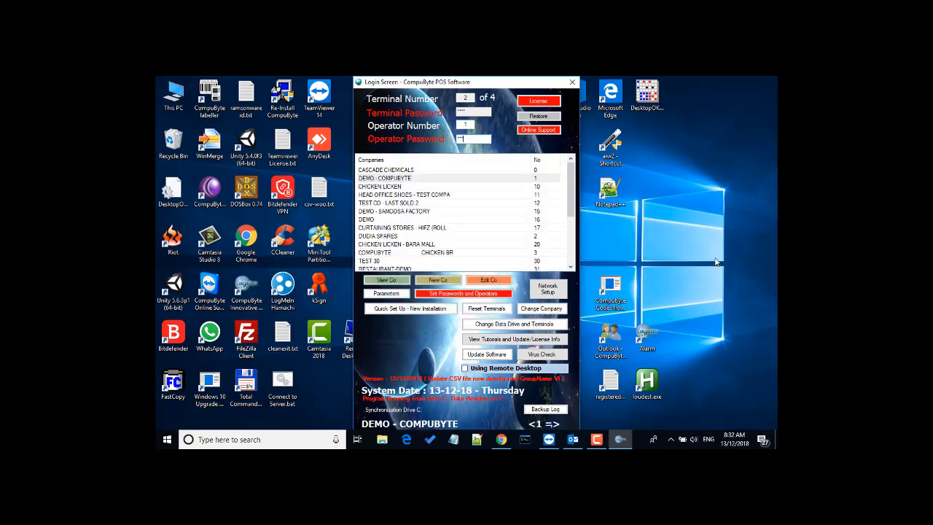
{"action": "key", "text": "Return"}
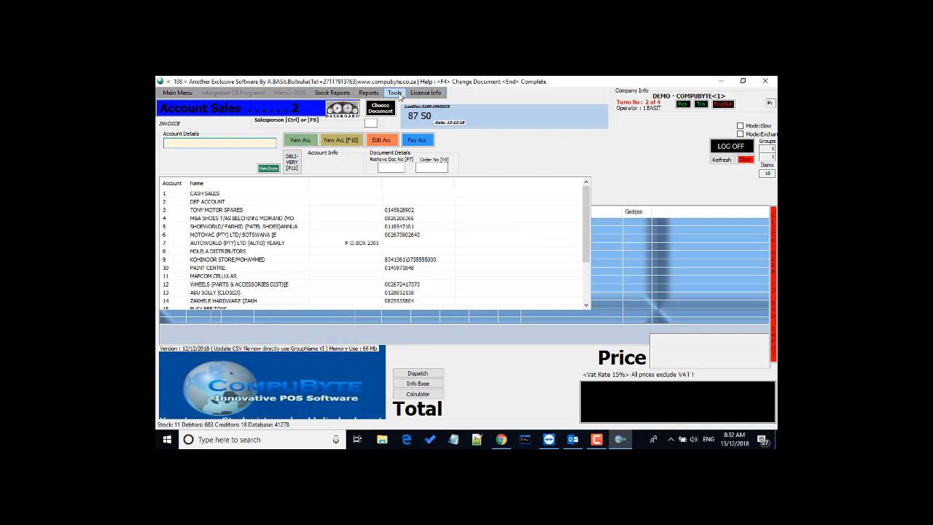
Step: Run Tools > Update Stock Fields using CSV file with the access password, loading C:\csv\stock.csv
{"action": "left_click", "coordinate": [397, 94]}
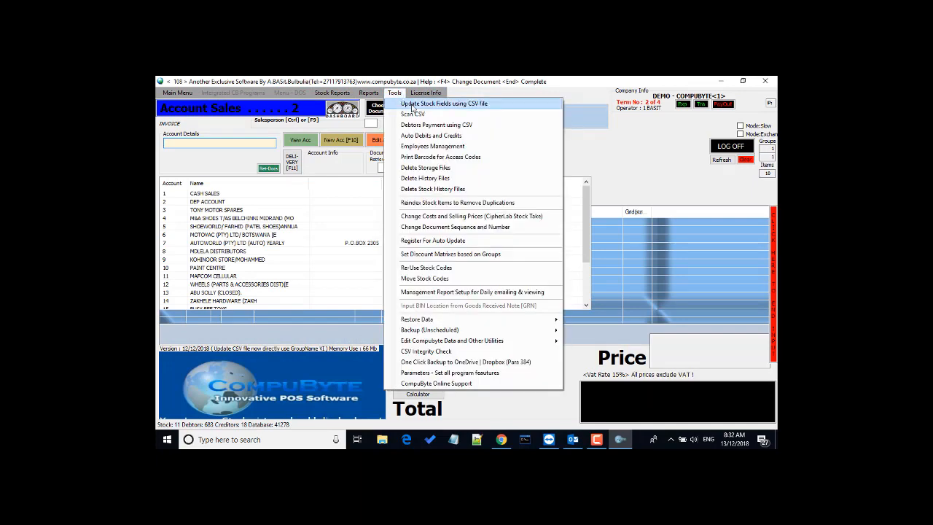
{"action": "left_click", "coordinate": [413, 105]}
{"action": "type", "text": "**"}
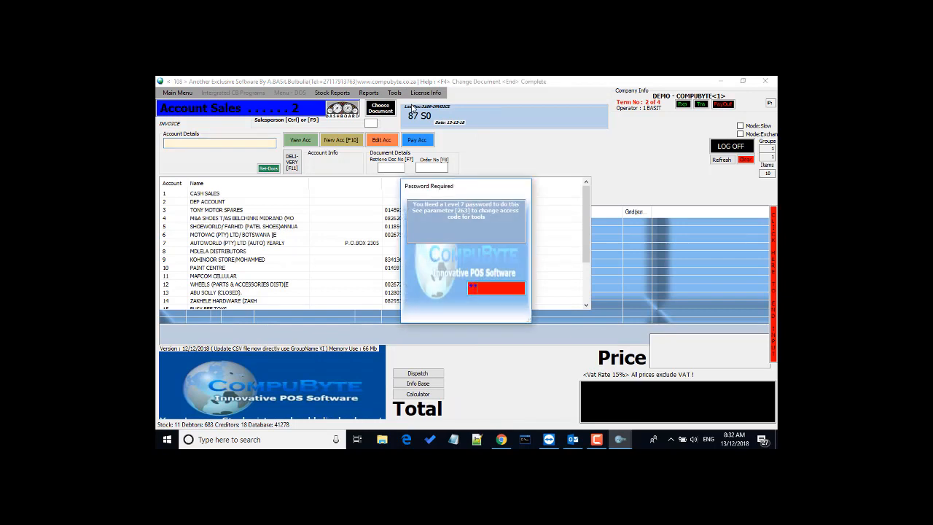
{"action": "type", "text": "**"}
{"action": "key", "text": "Return"}
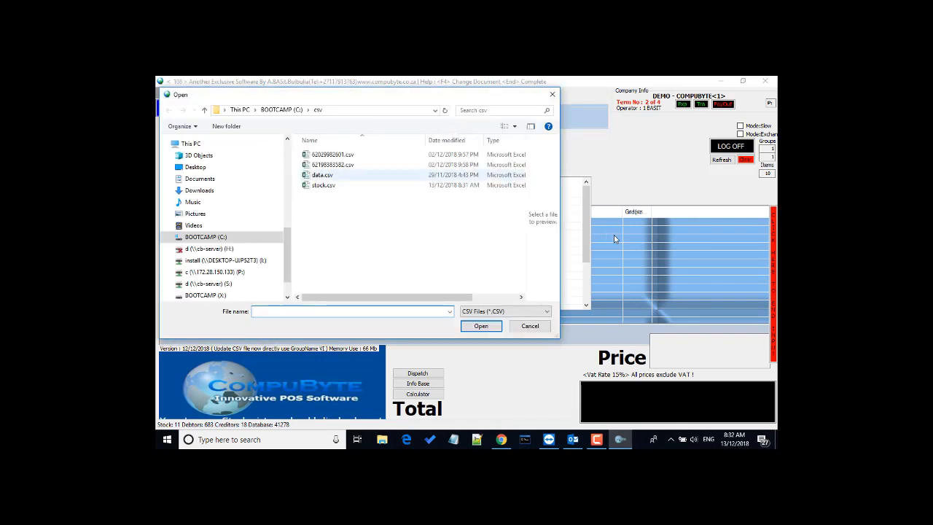
{"action": "left_click", "coordinate": [323, 185]}
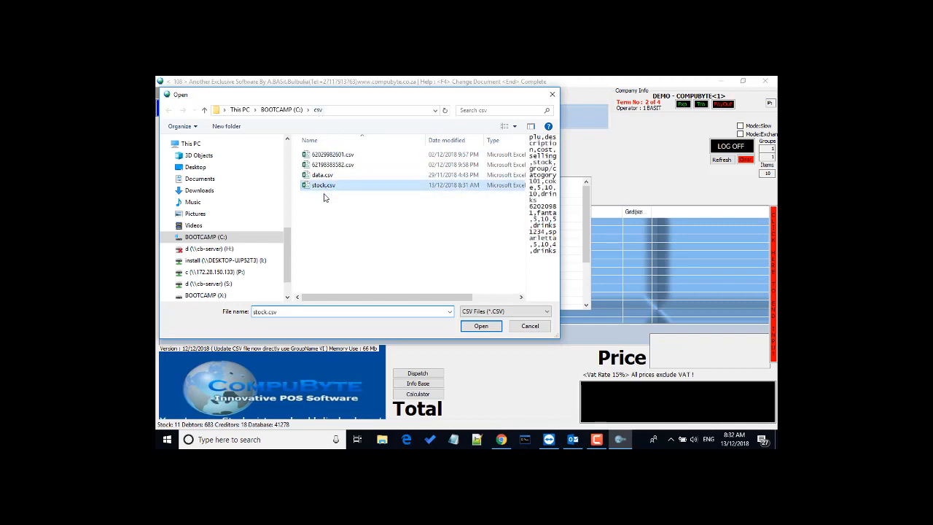
{"action": "left_click", "coordinate": [480, 326]}
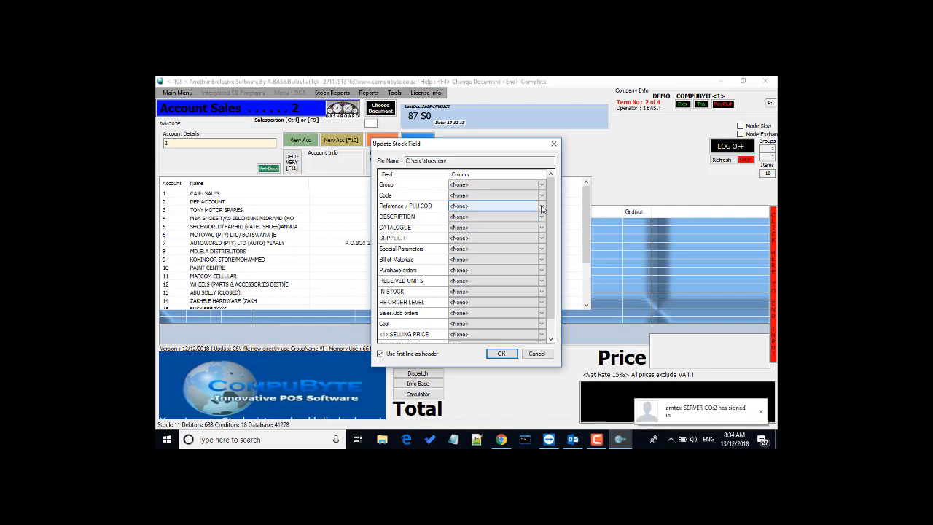
Step: Map plu, description, cost and selling to Reference/PLU, DESCRIPTION, Cost and SELLING PRICE
{"action": "left_click", "coordinate": [541, 207]}
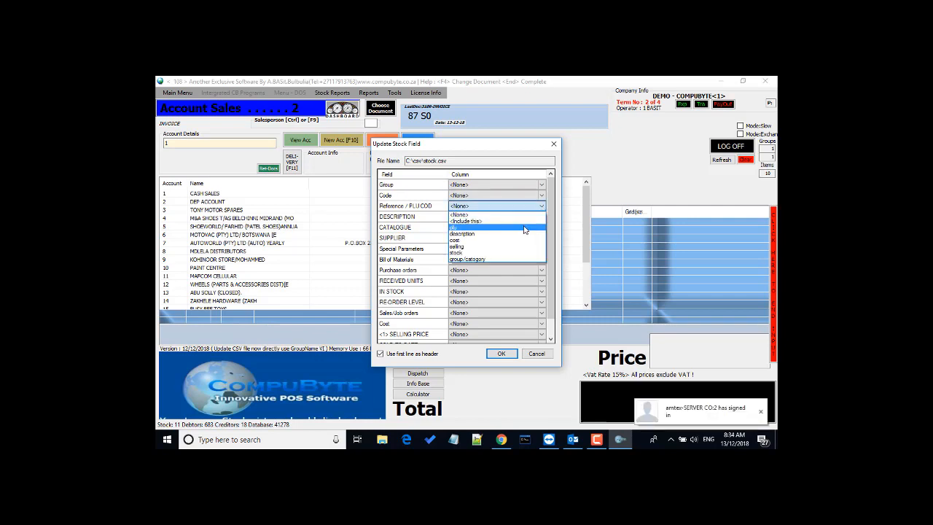
{"action": "left_click", "coordinate": [524, 228]}
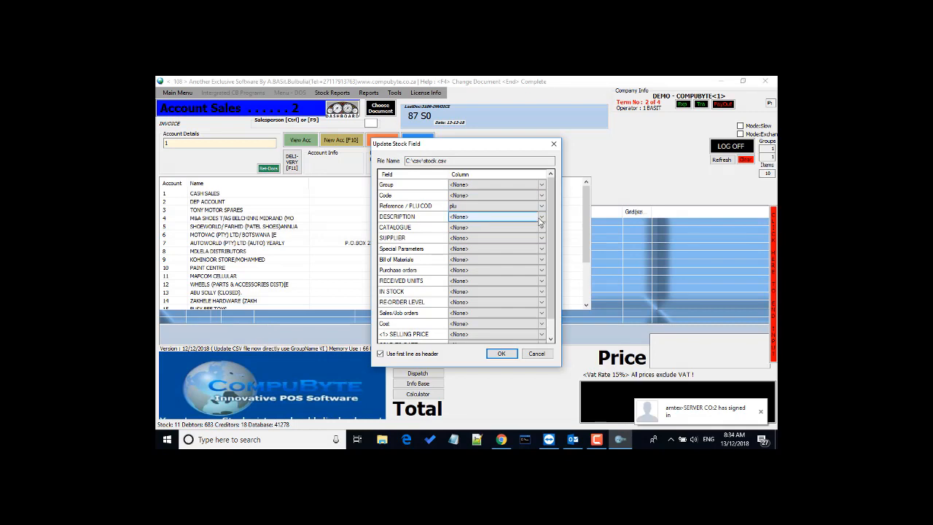
{"action": "left_click", "coordinate": [541, 217]}
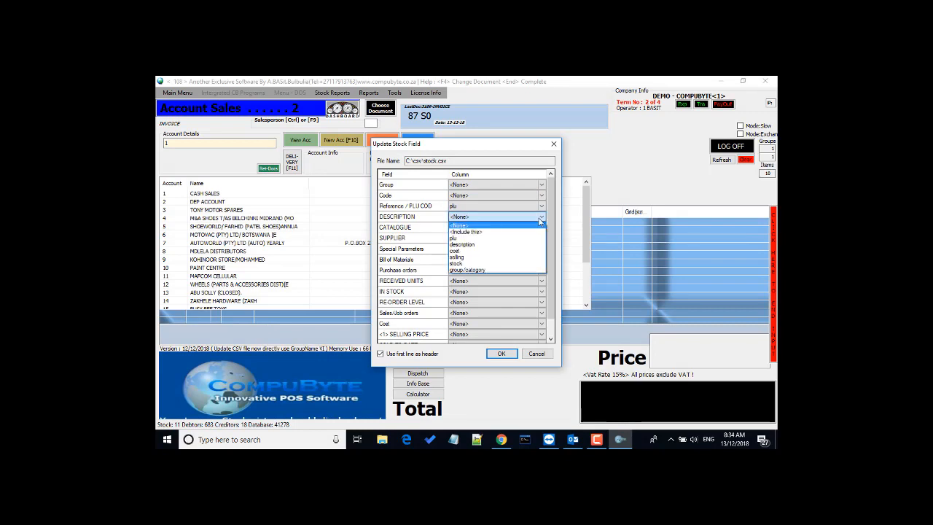
{"action": "left_click", "coordinate": [505, 249]}
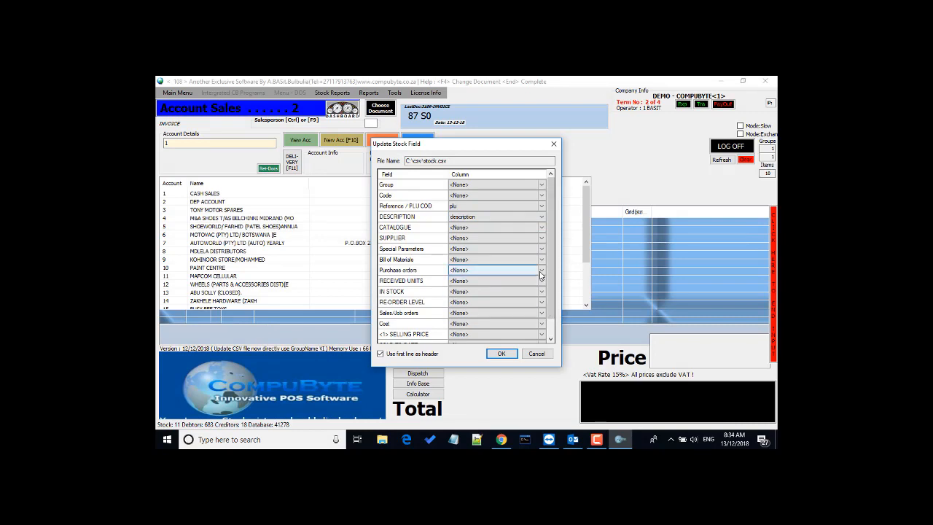
{"action": "left_click", "coordinate": [540, 324]}
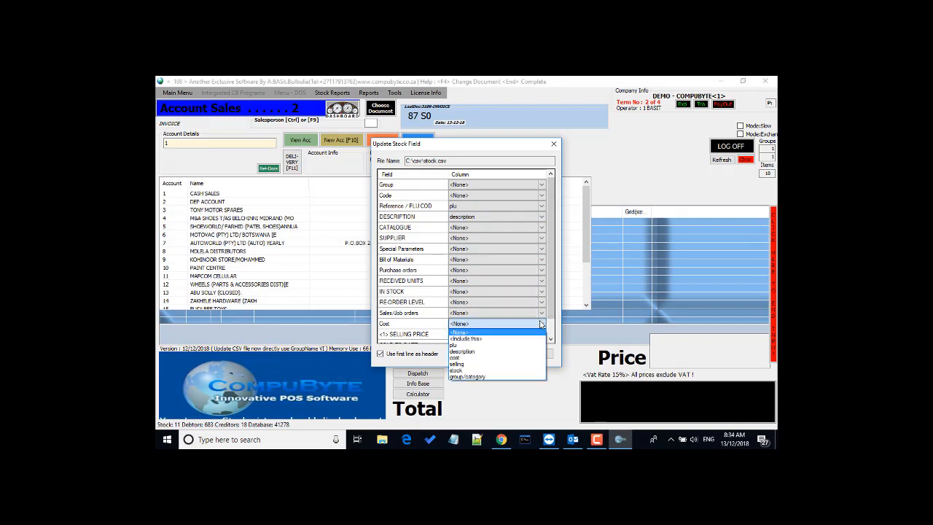
{"action": "left_click", "coordinate": [490, 359]}
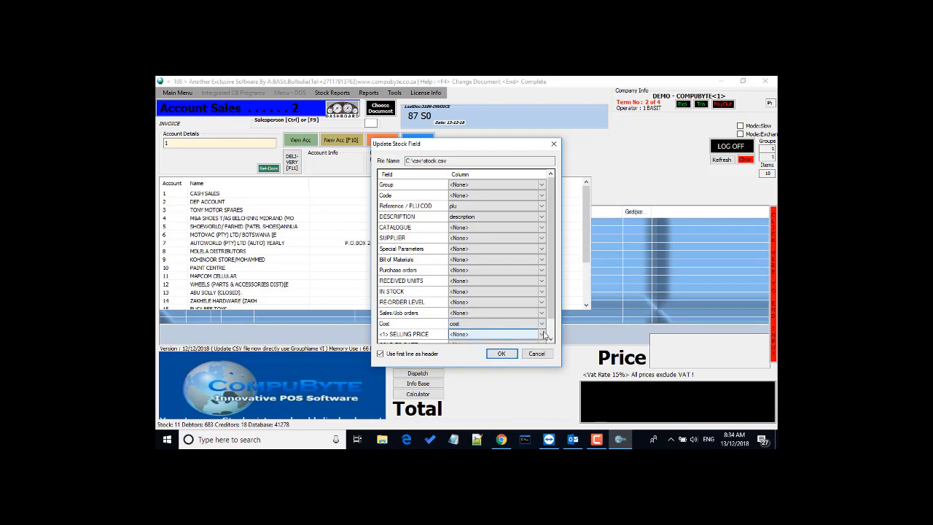
{"action": "left_click", "coordinate": [542, 334]}
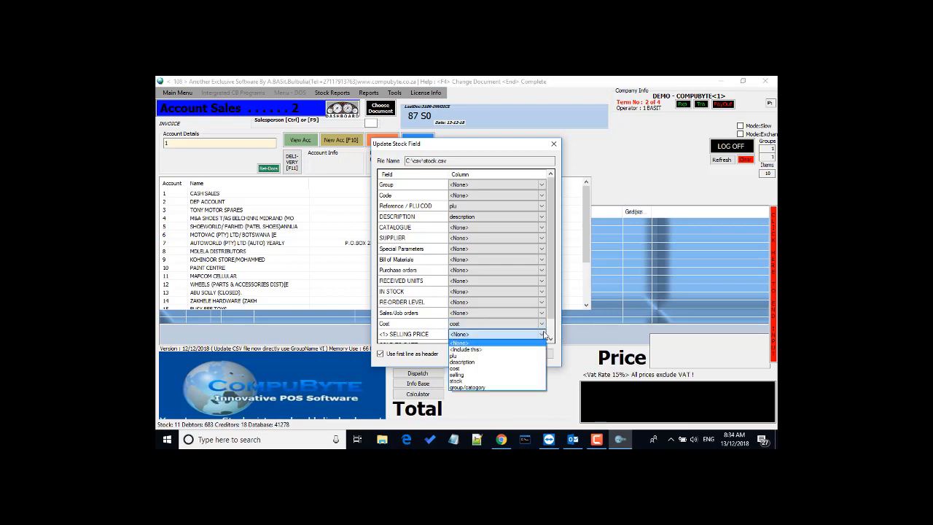
{"action": "left_click", "coordinate": [481, 376]}
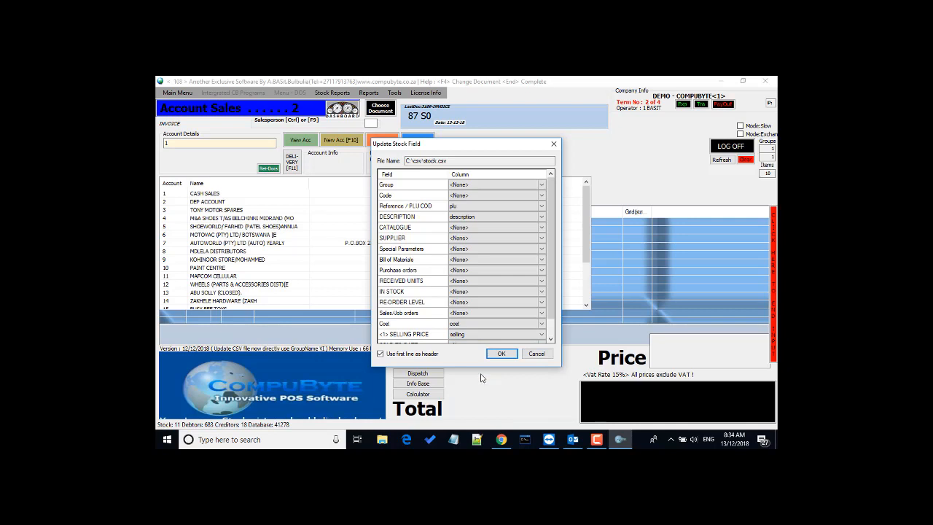
Step: Map stock to IN STOCK and group/catogory to GroupName, then accept the mapping
{"action": "left_click", "coordinate": [540, 292]}
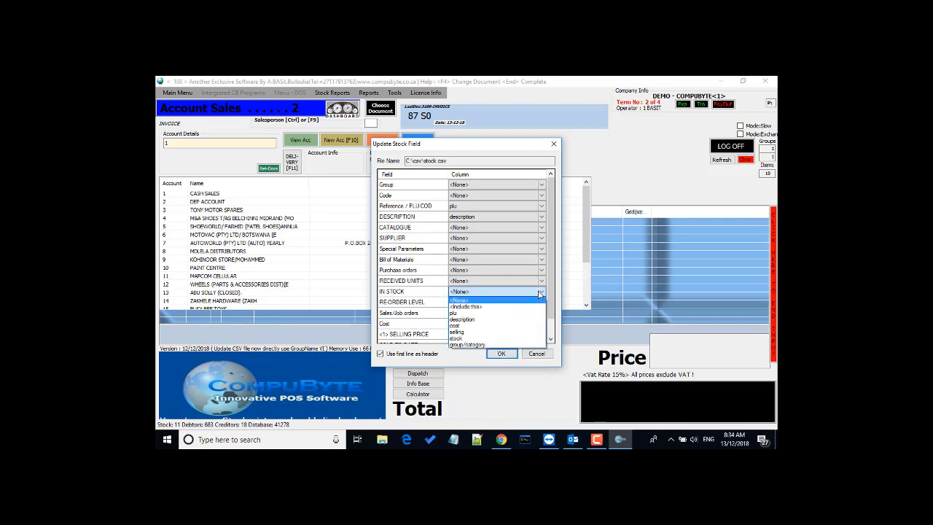
{"action": "left_click", "coordinate": [487, 339]}
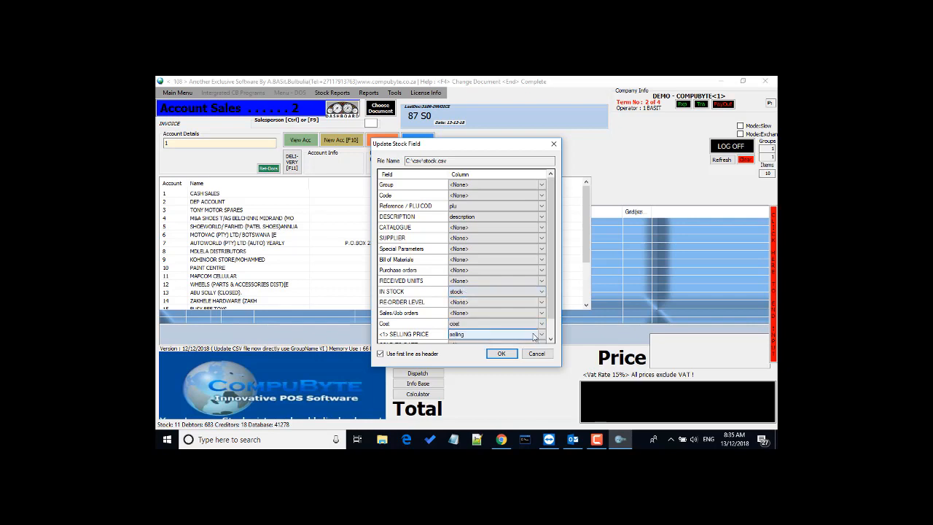
{"action": "left_click", "coordinate": [551, 340]}
{"action": "left_click", "coordinate": [551, 340]}
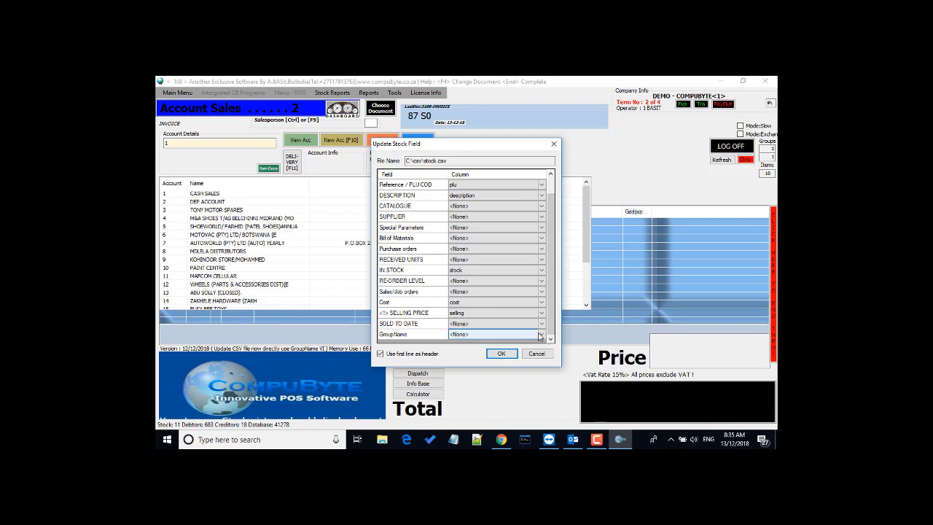
{"action": "left_click", "coordinate": [540, 335]}
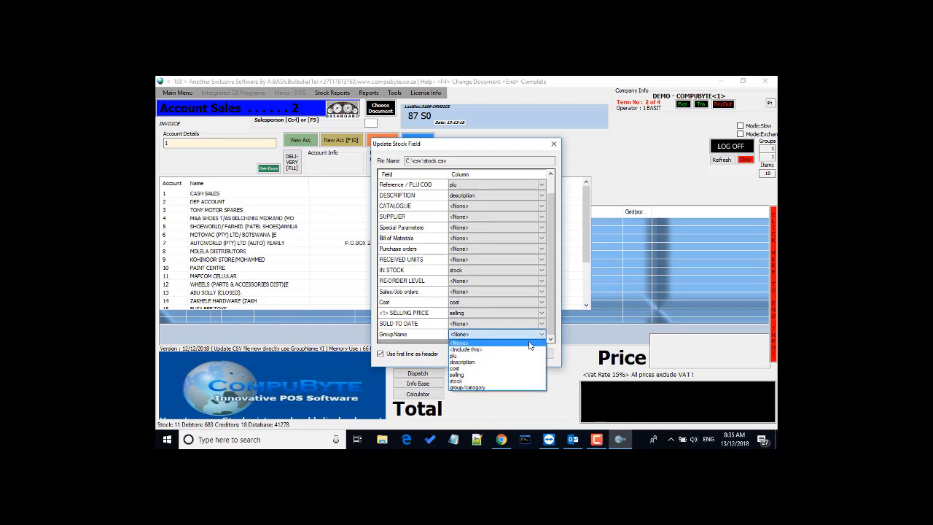
{"action": "left_click", "coordinate": [476, 387]}
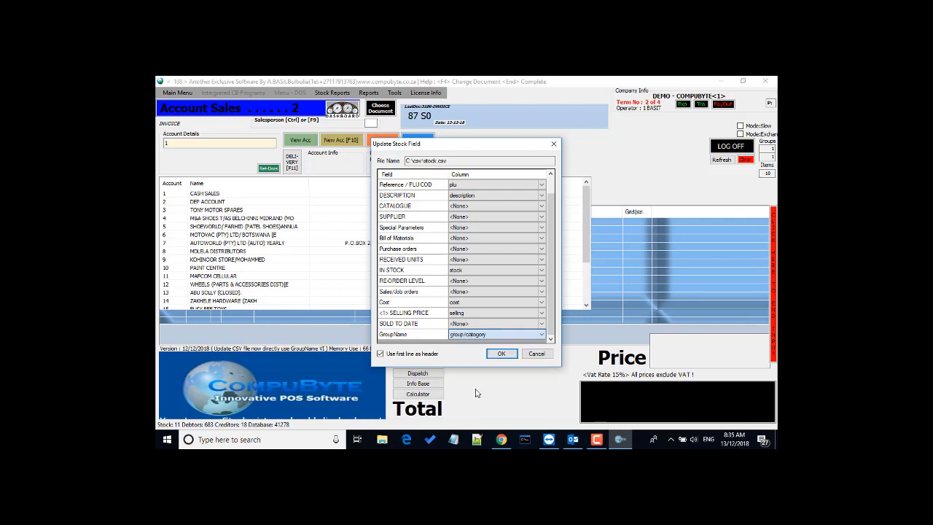
{"action": "left_click", "coordinate": [501, 354]}
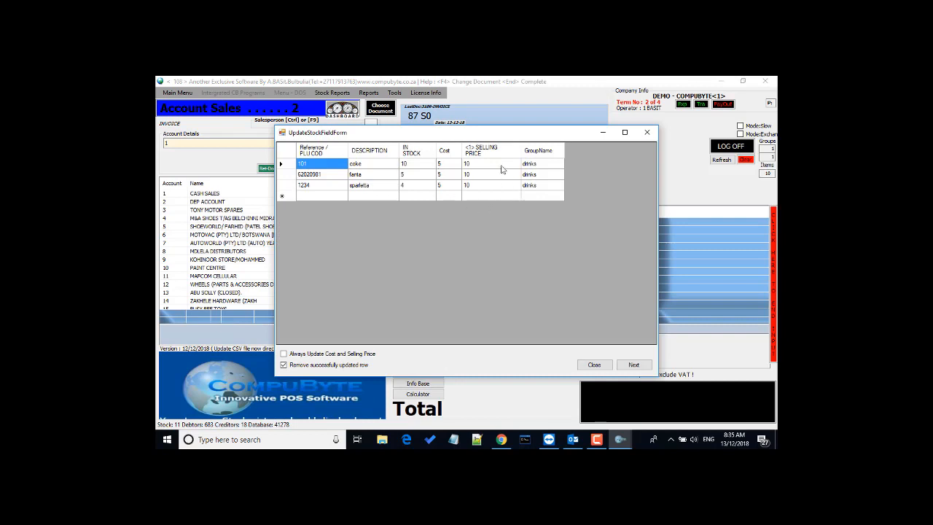
Step: Import coke, fanta and sparletta into stock, redo indexes for 13 items, and let POS close
{"action": "left_click", "coordinate": [639, 367]}
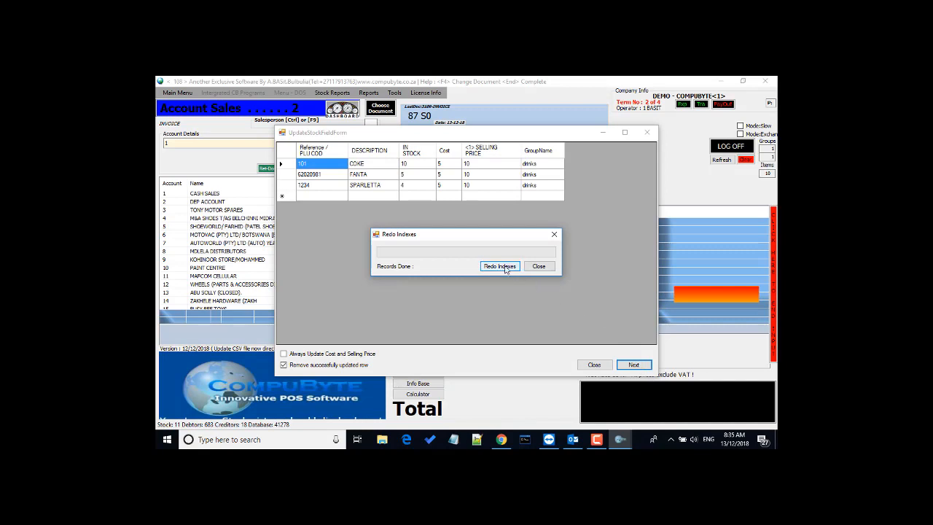
{"action": "left_click", "coordinate": [505, 267]}
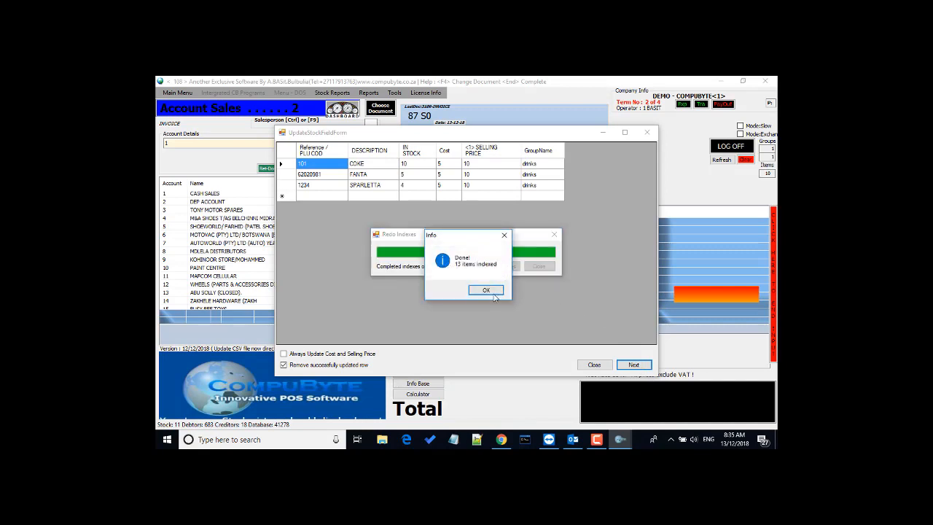
{"action": "left_click", "coordinate": [491, 292]}
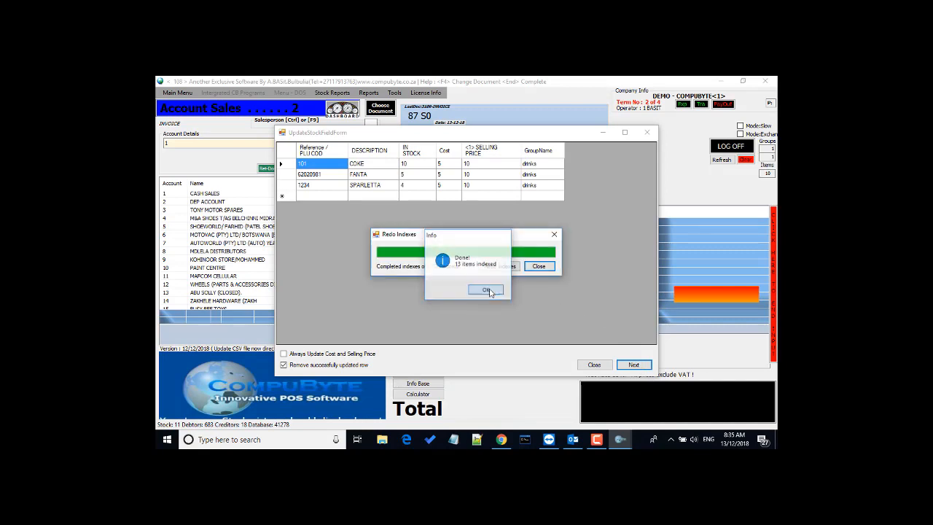
{"action": "left_click", "coordinate": [551, 266]}
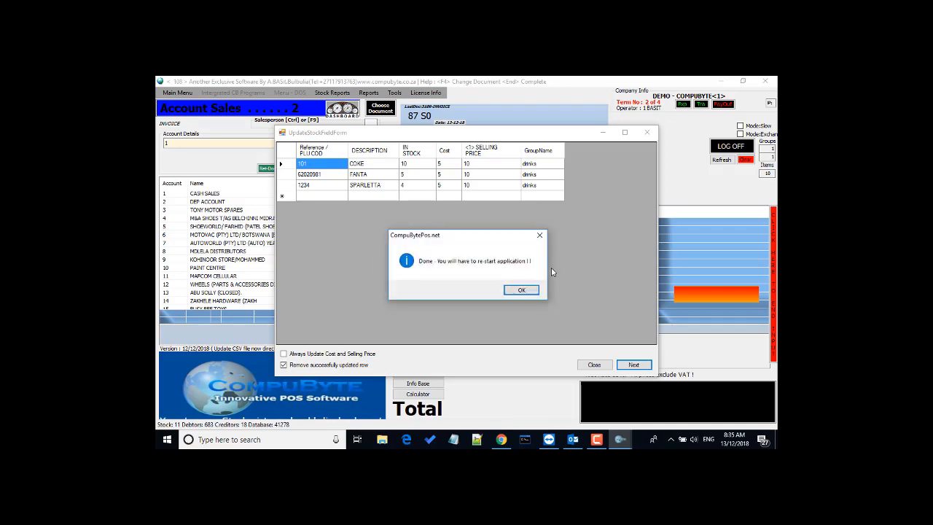
{"action": "left_click", "coordinate": [531, 288]}
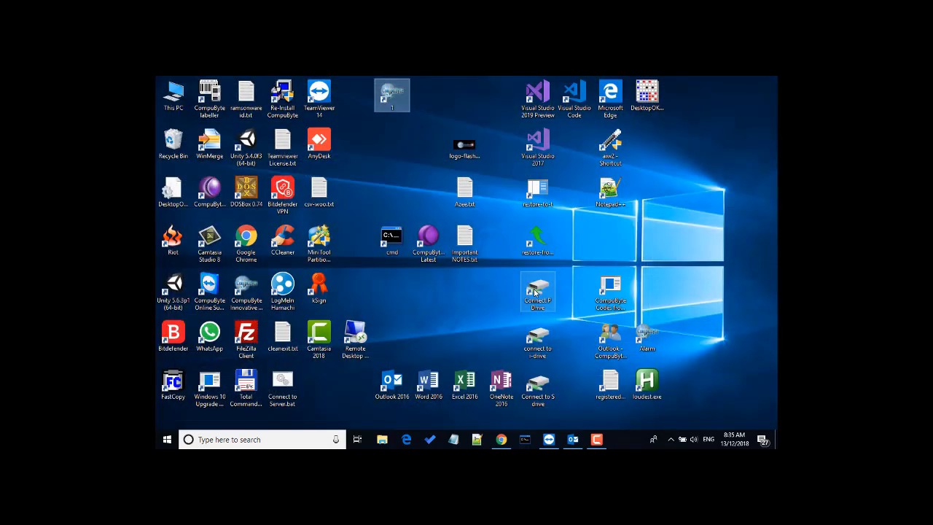